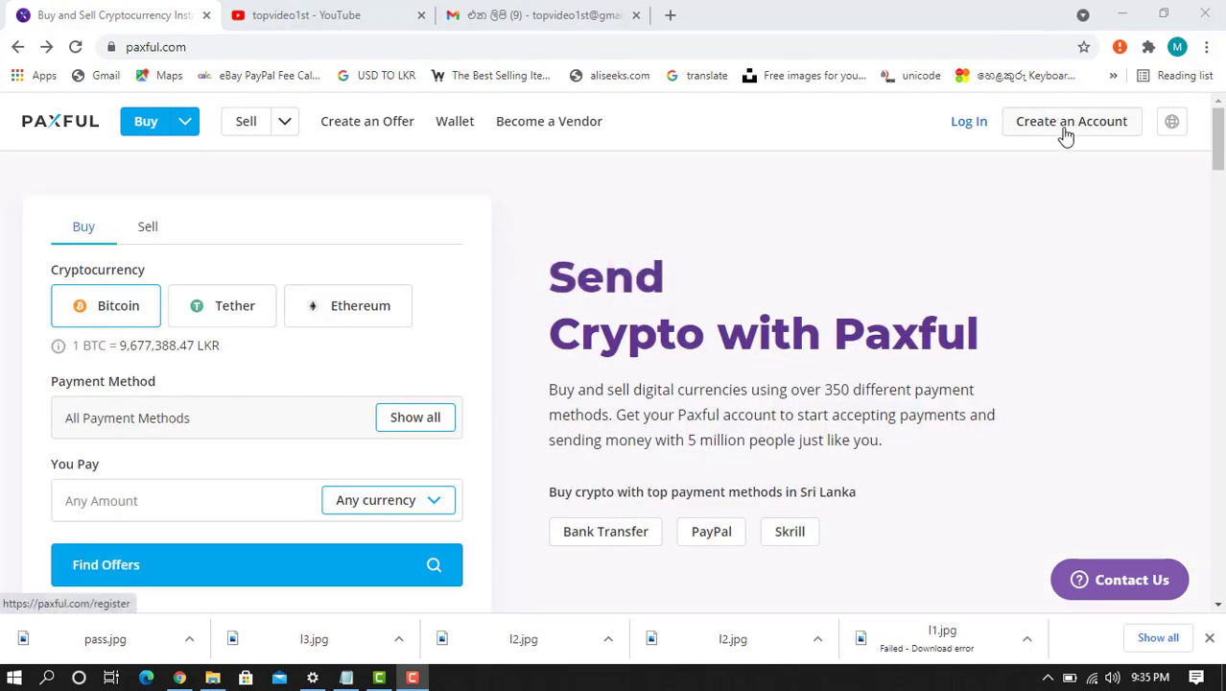
Open the registration page and enter the account e-mail address
click(1073, 126)
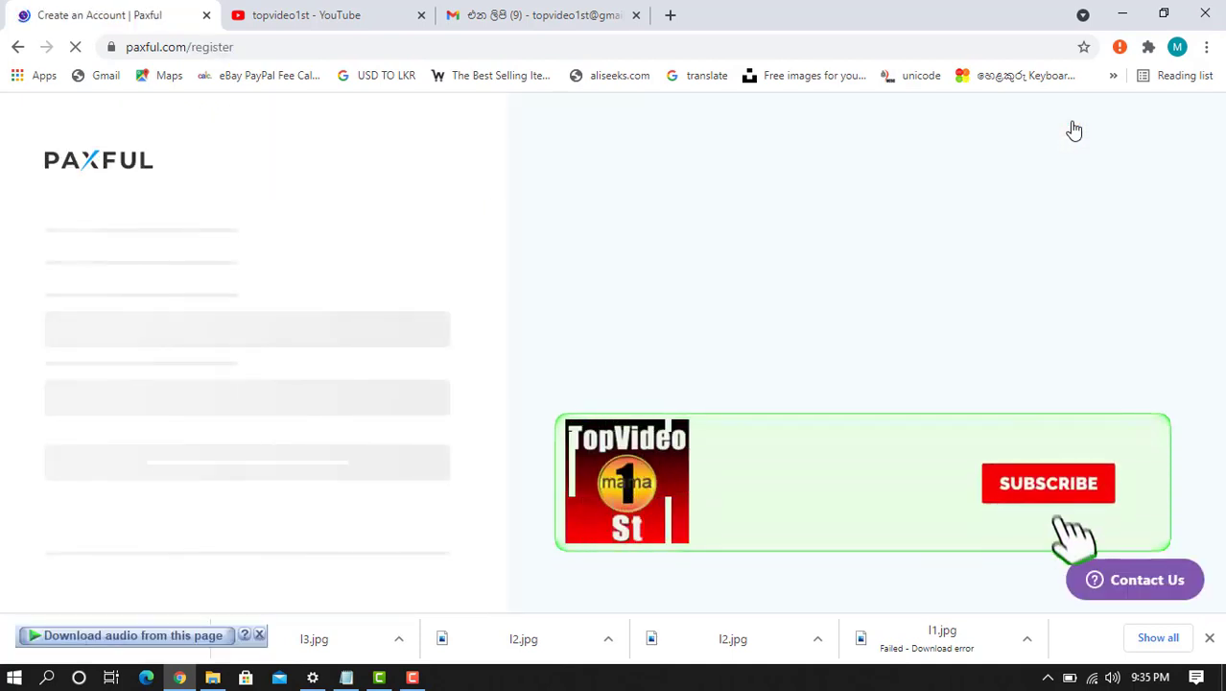
click(194, 301)
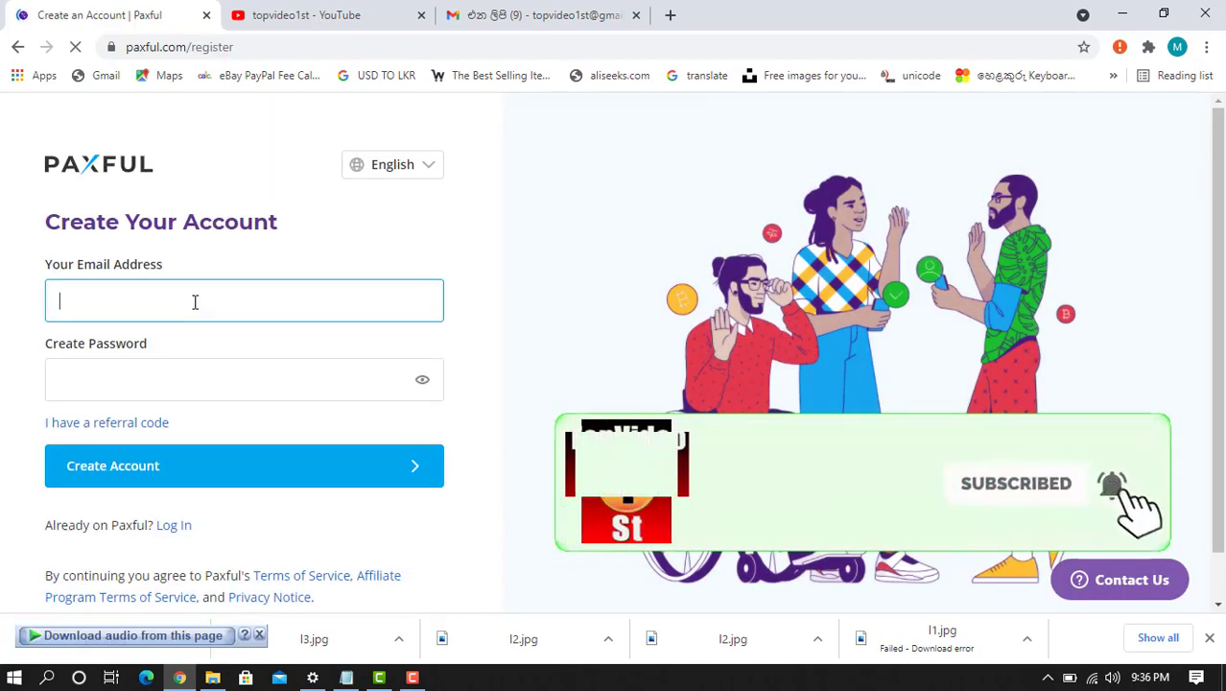
click(88, 385)
click(122, 390)
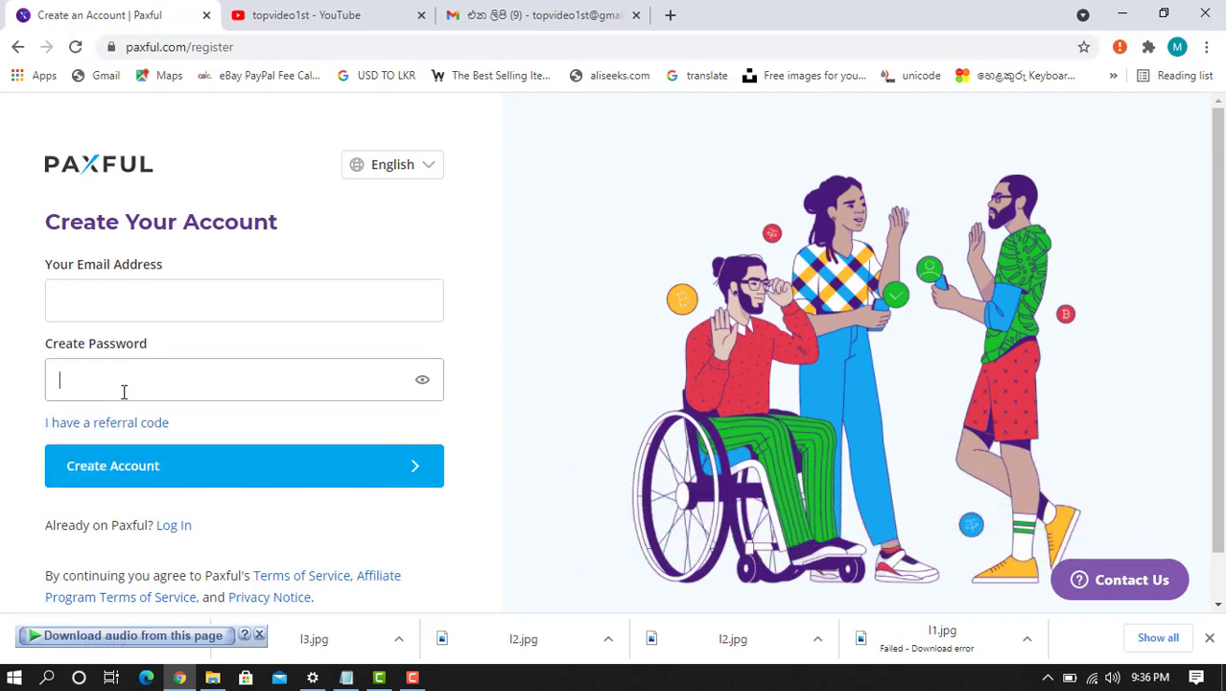
click(94, 298)
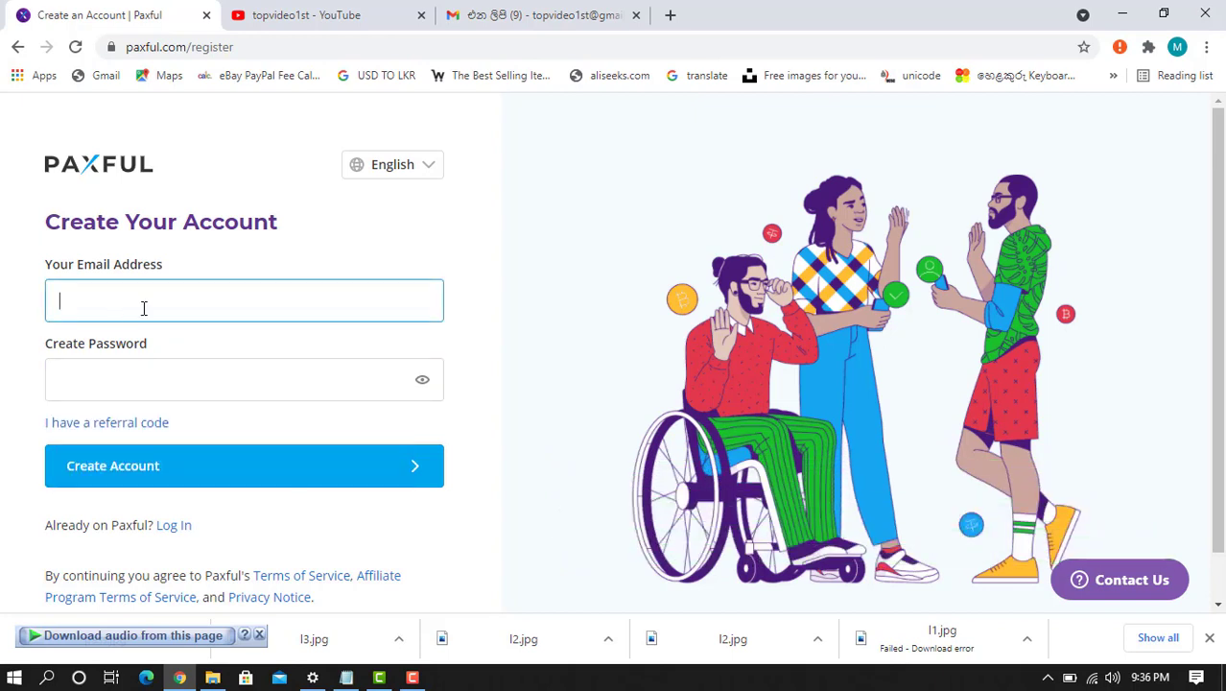
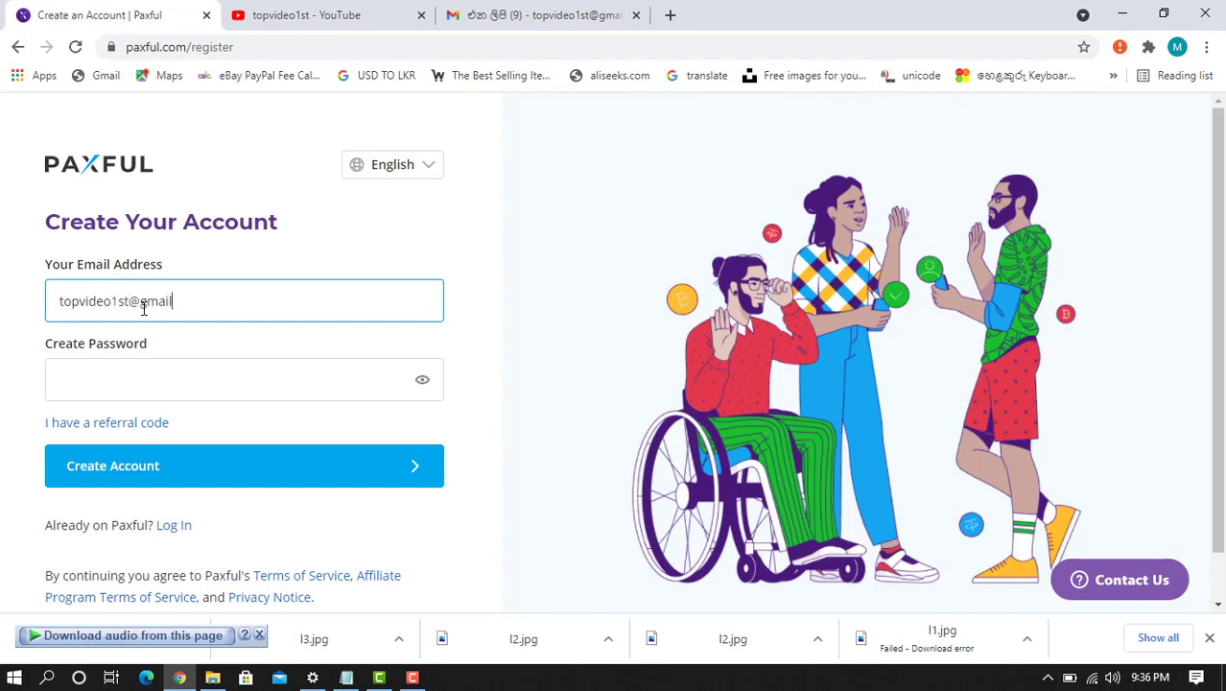
Enter a strong password in the Create Password field
click(162, 384)
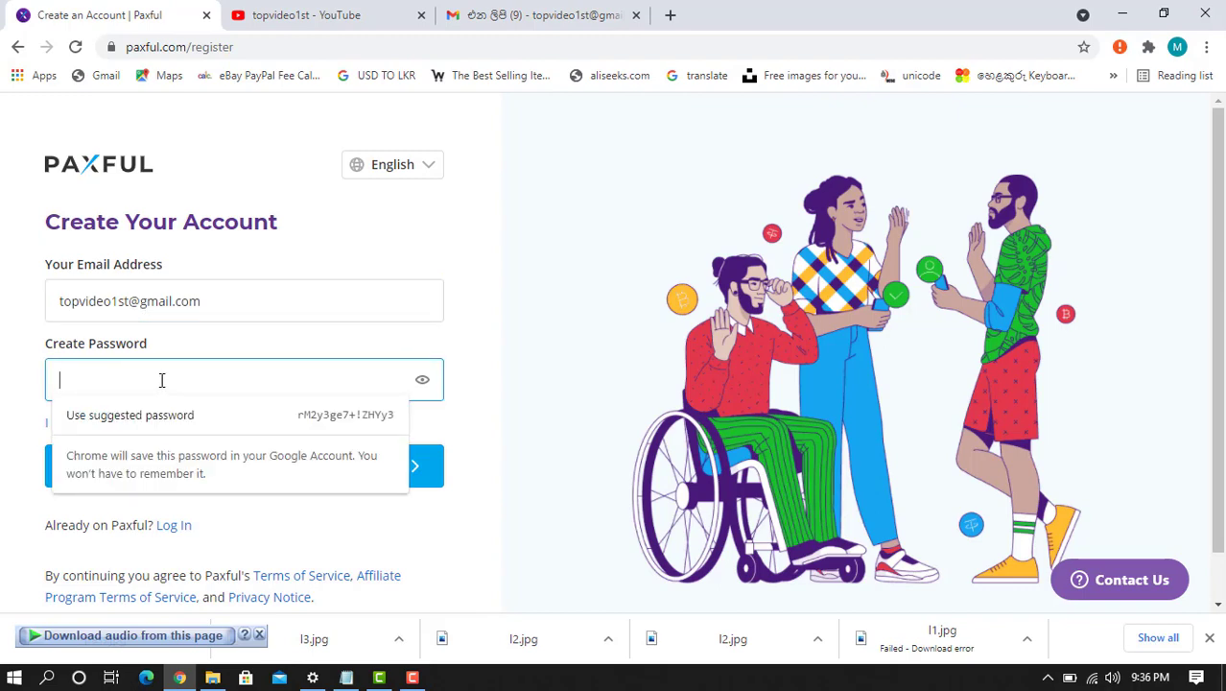
text(•)
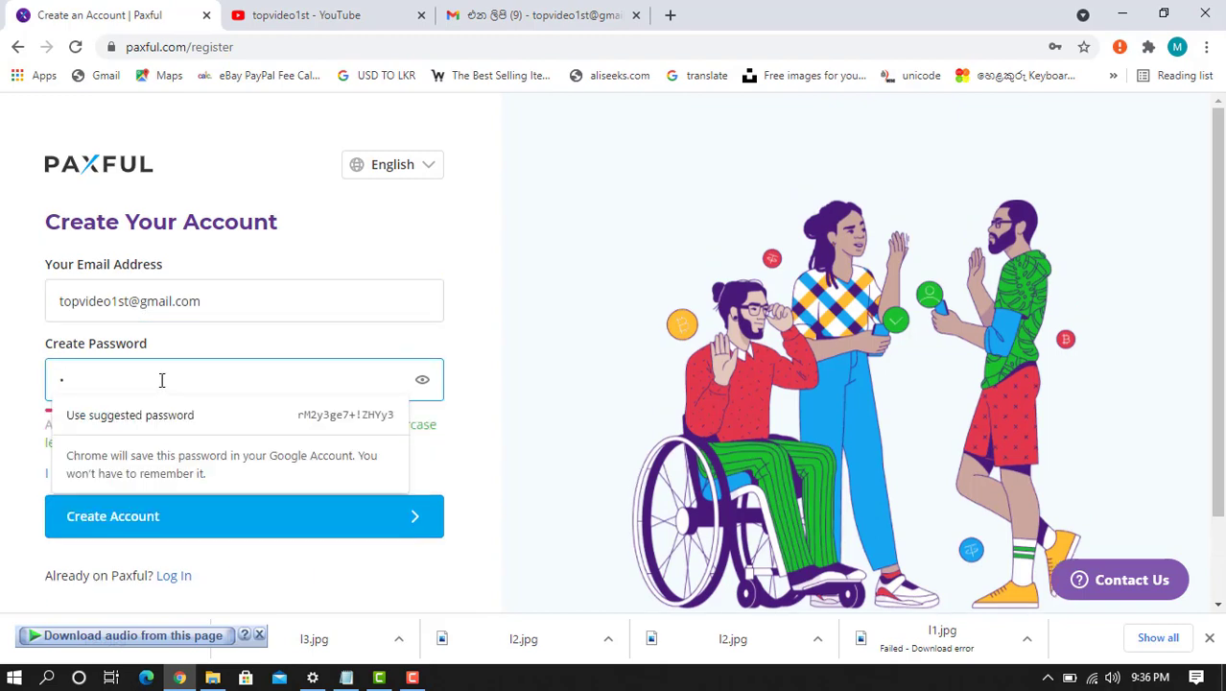
key(BackSpace)
text(•••••••••••••)
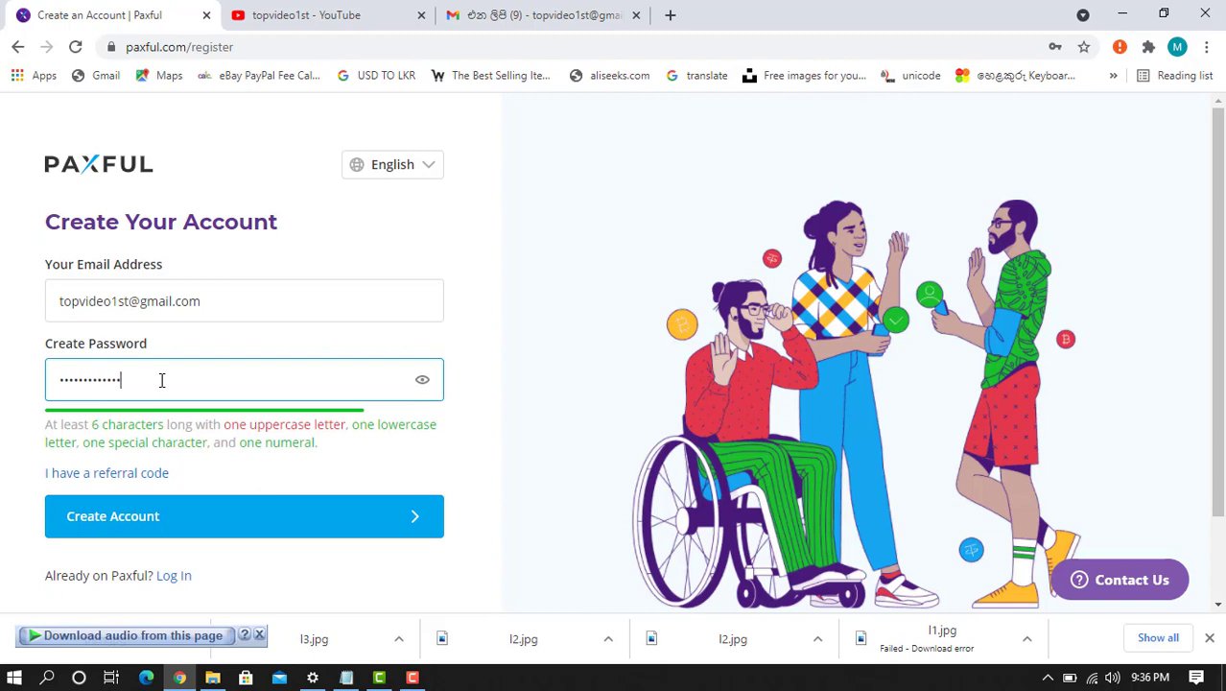
click(4, 381)
scroll(222, 473, down, 1)
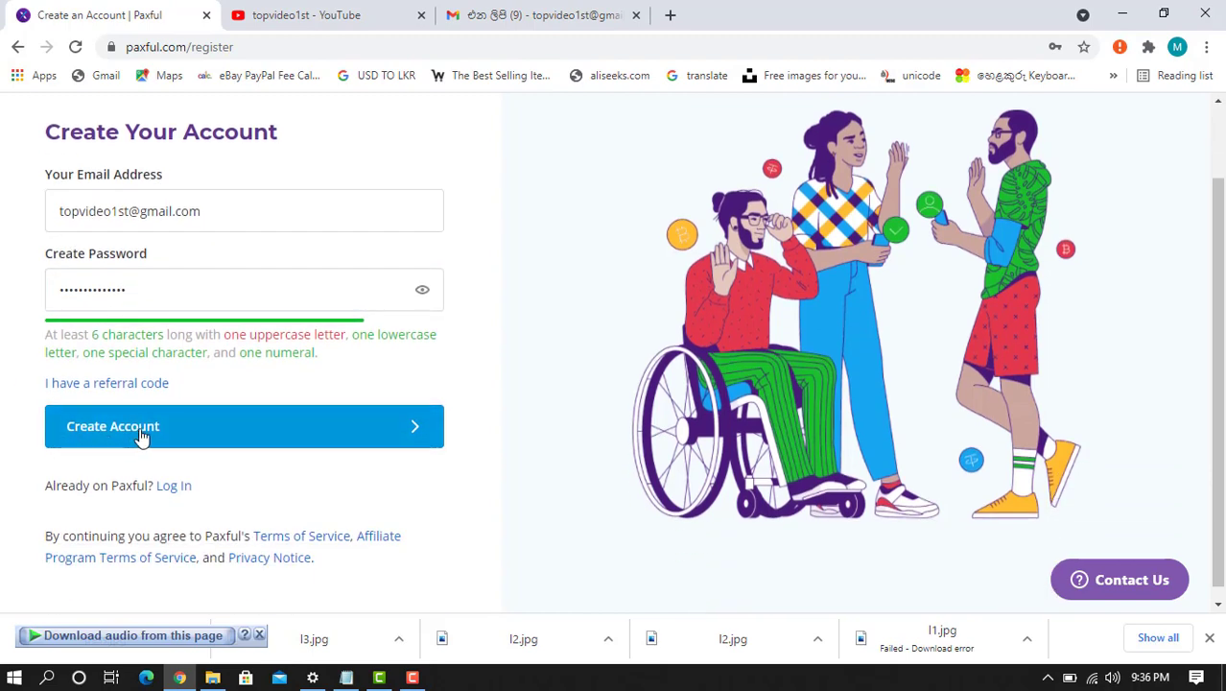
Submit the sign-up form and solve the Geetest slider puzzle
click(187, 432)
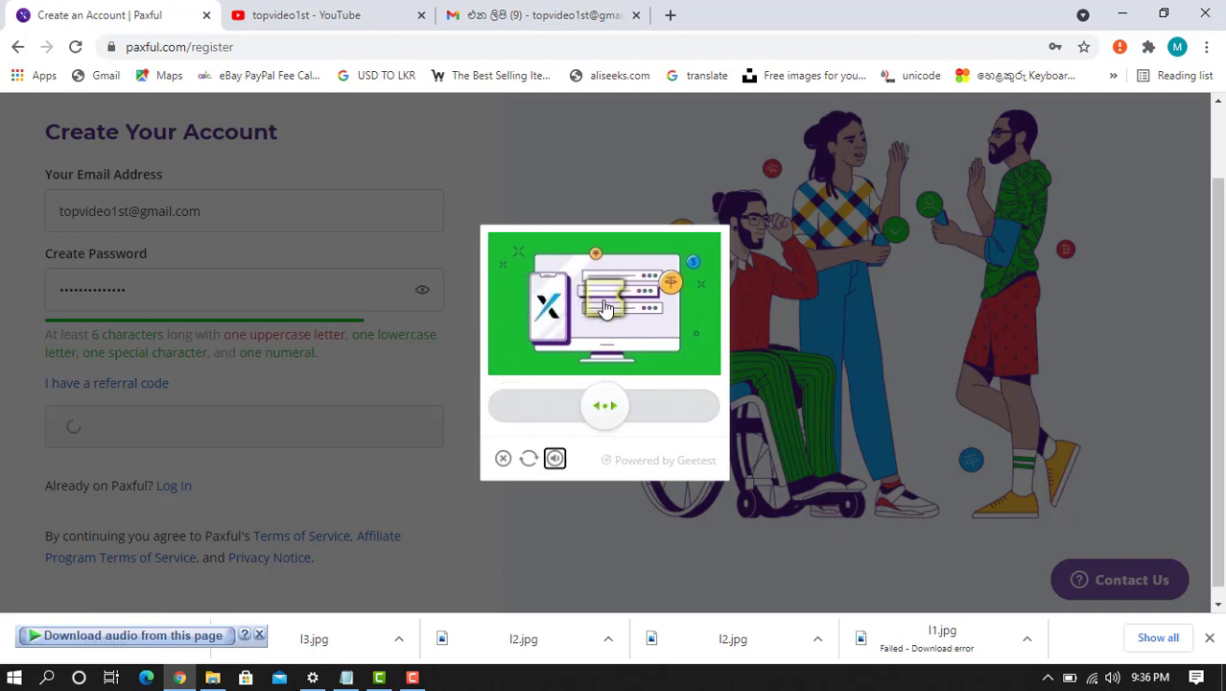
drag(603, 404, 580, 433)
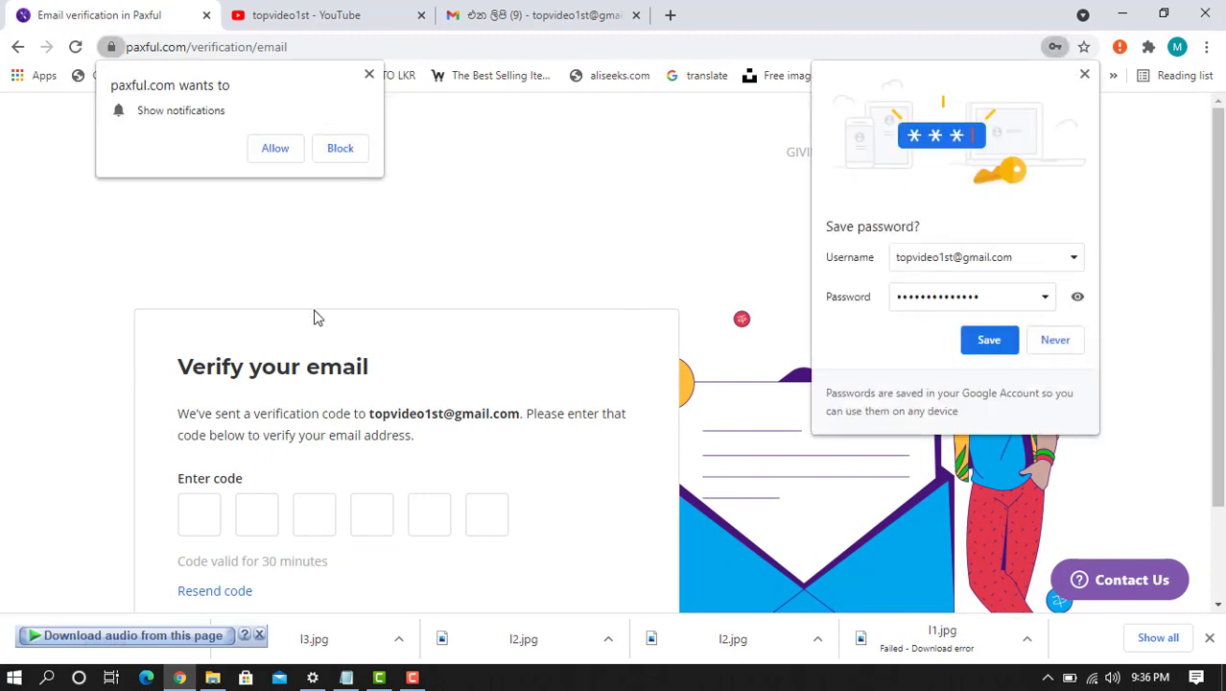
scroll(313, 317, down, 1)
drag(369, 295, 499, 286)
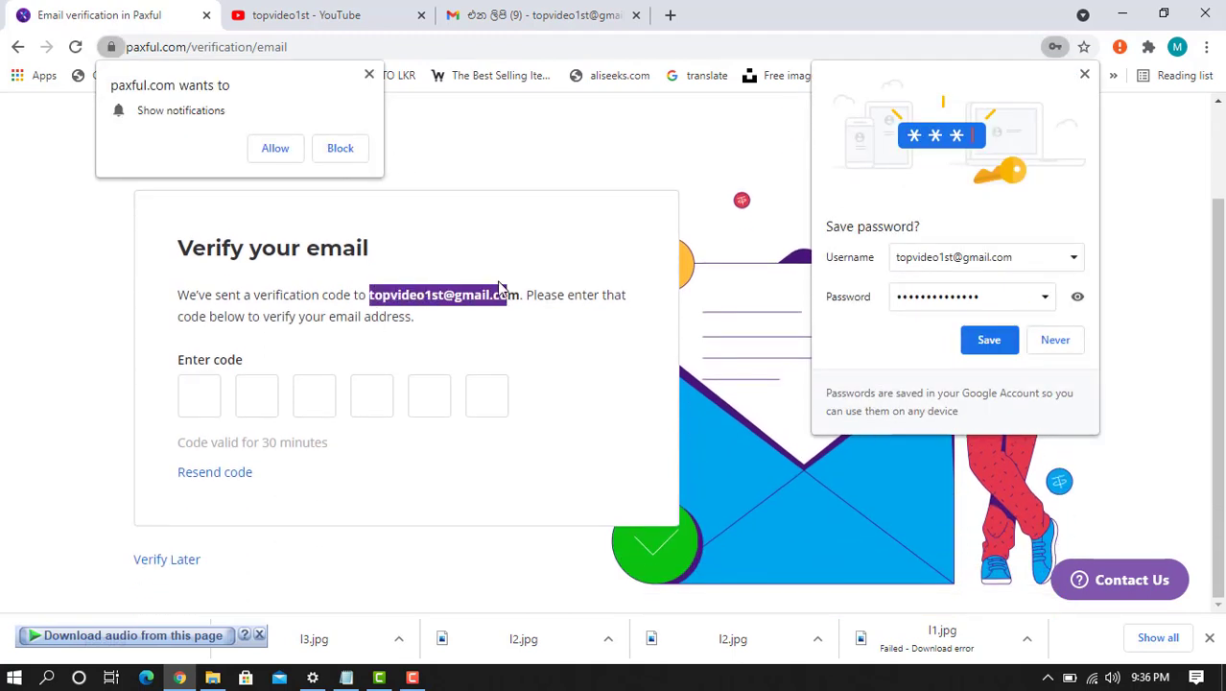
click(320, 10)
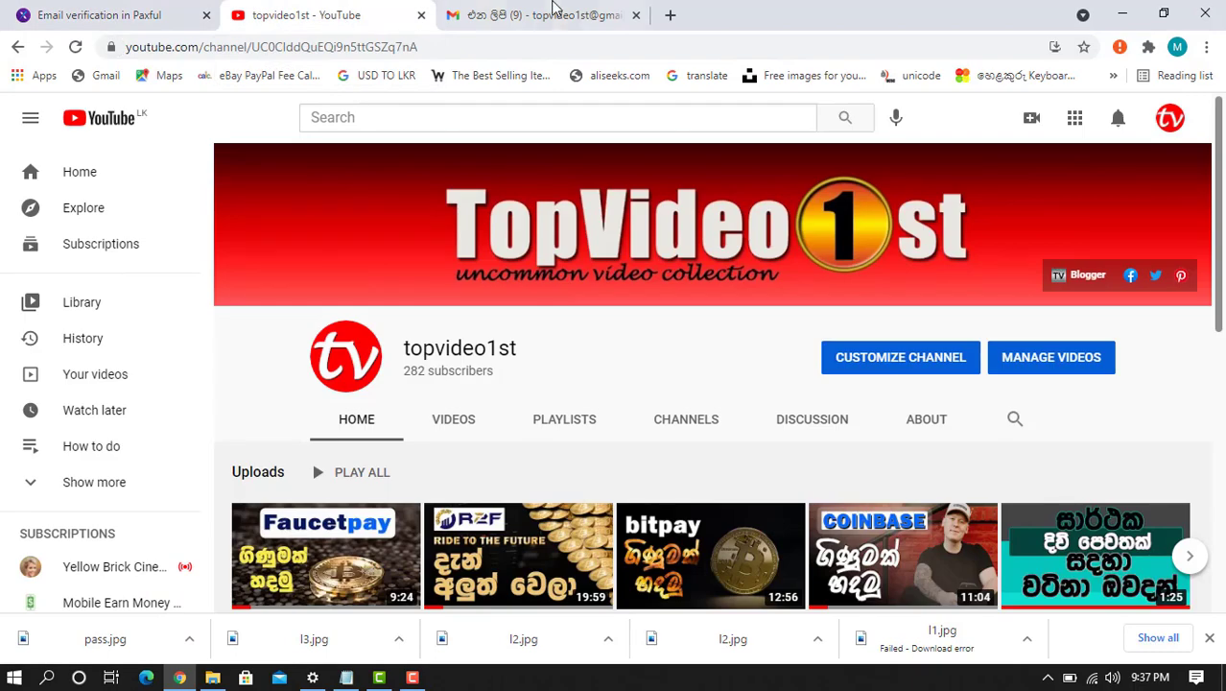
Open the Paxful verification email in Gmail and copy its six-digit code
click(552, 9)
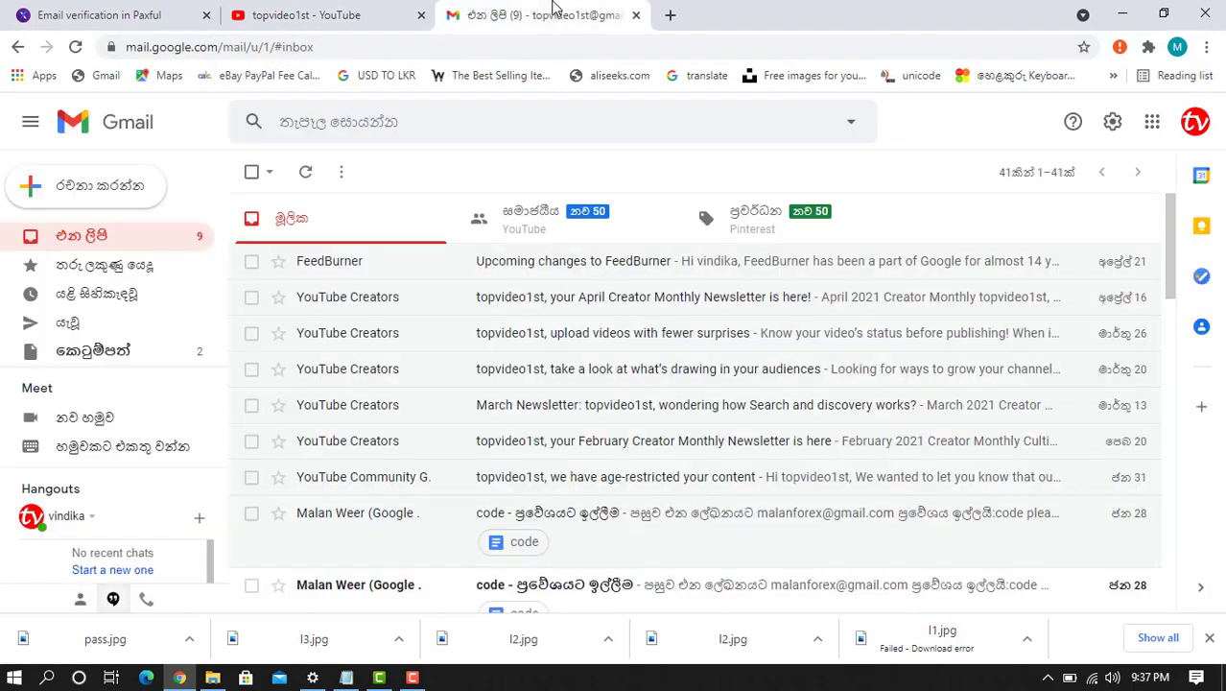
click(309, 171)
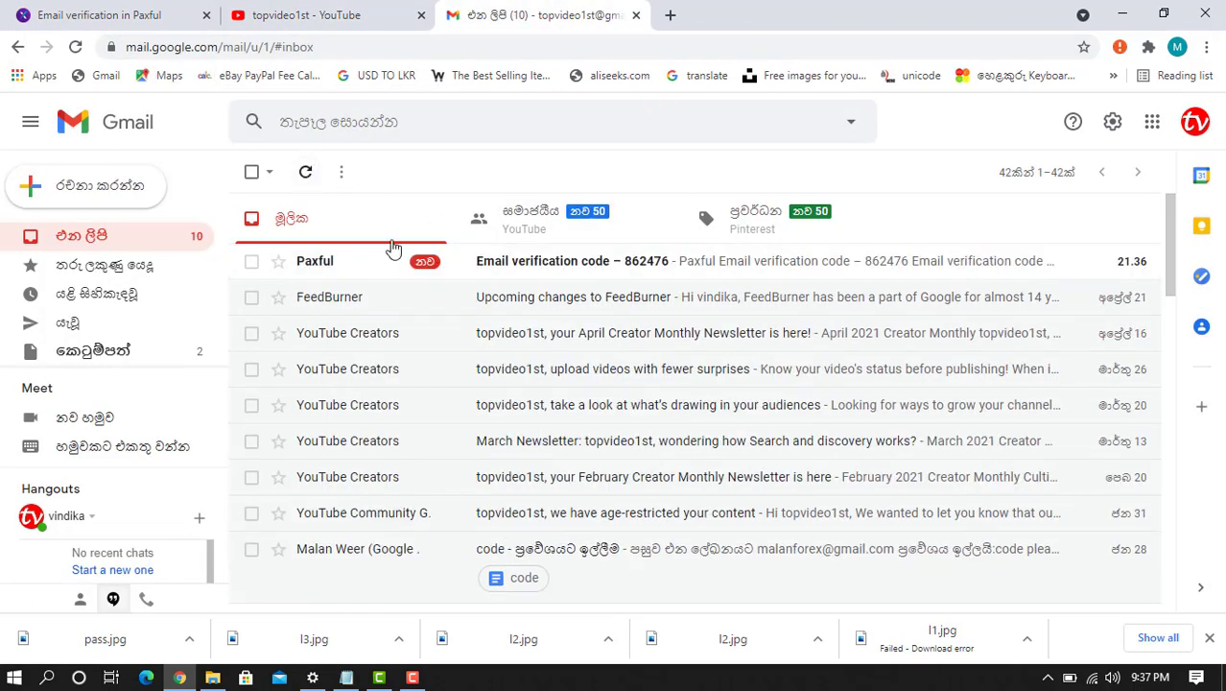
click(545, 266)
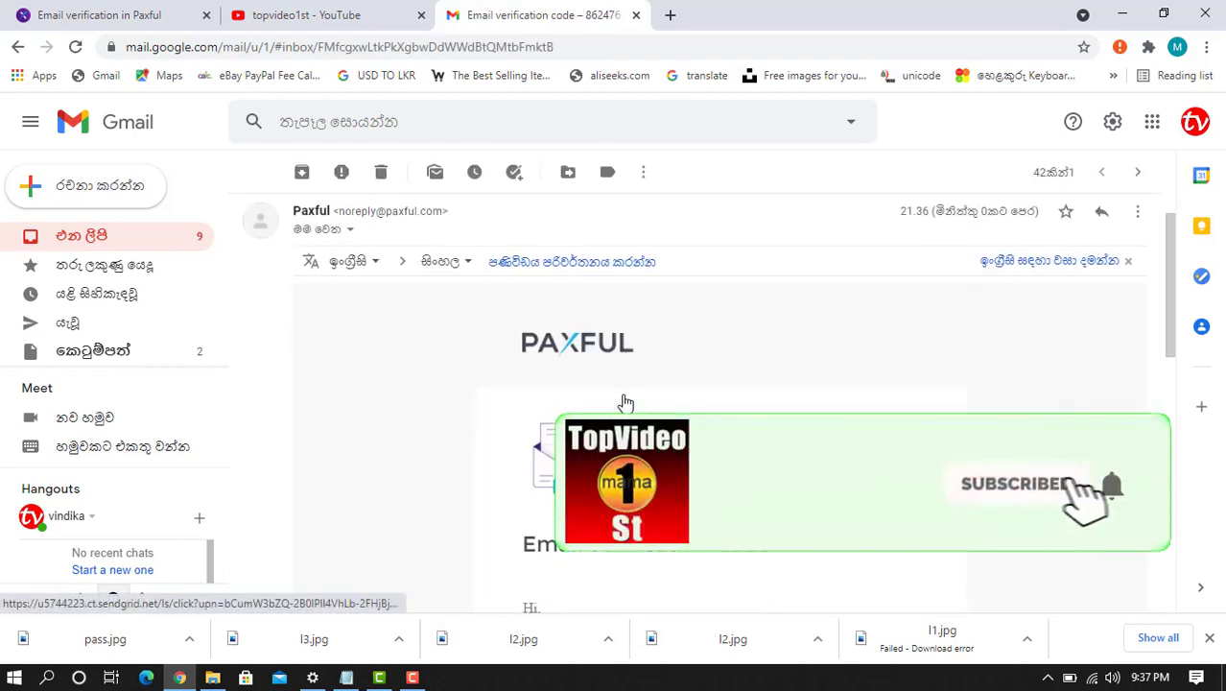
scroll(625, 402, down, 3)
triple_click(710, 410)
right_click(709, 410)
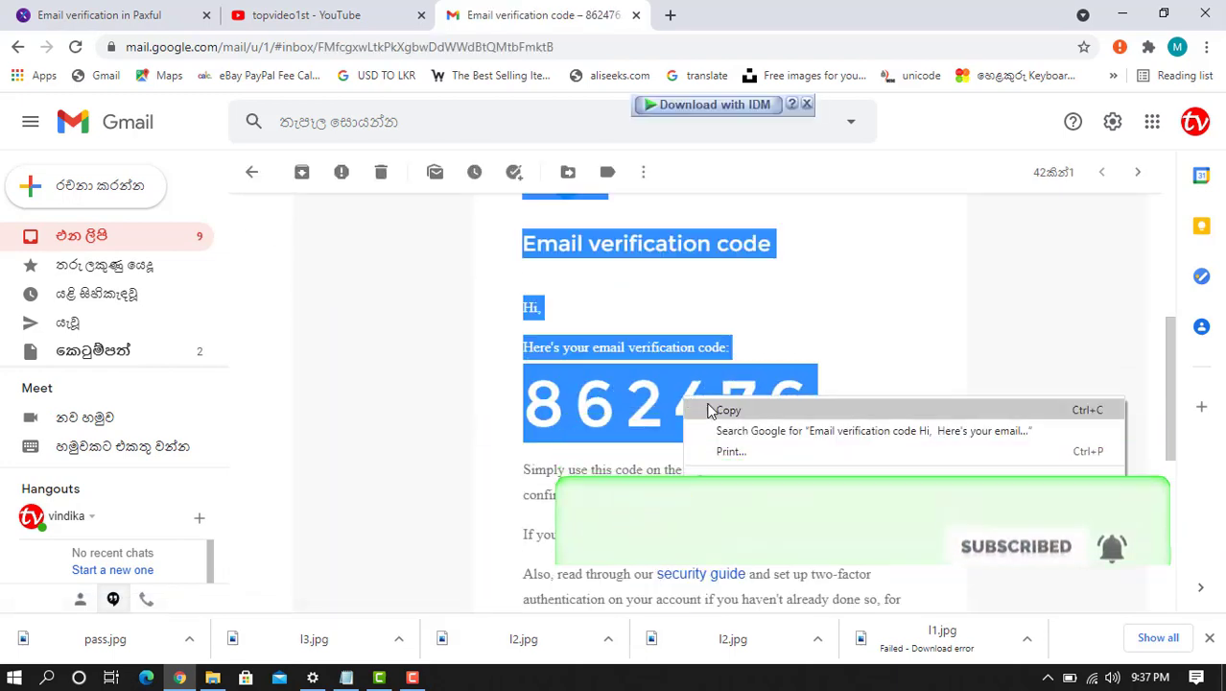
drag(526, 403, 817, 409)
right_click(707, 399)
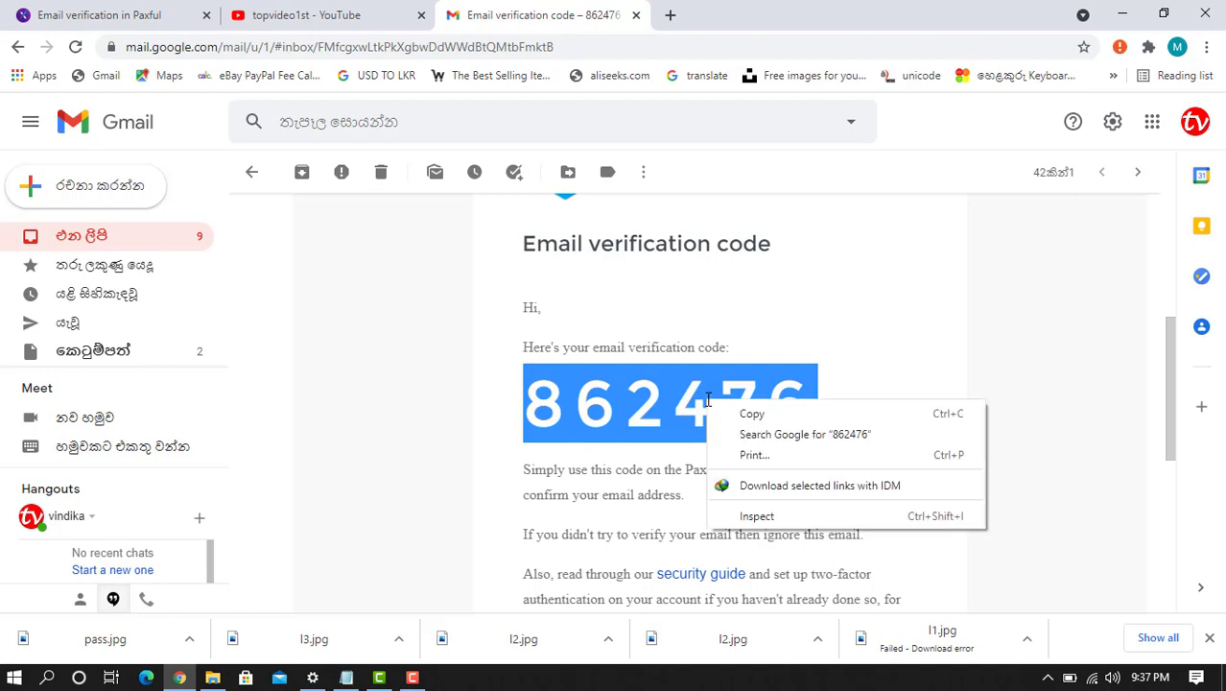
click(750, 413)
click(105, 15)
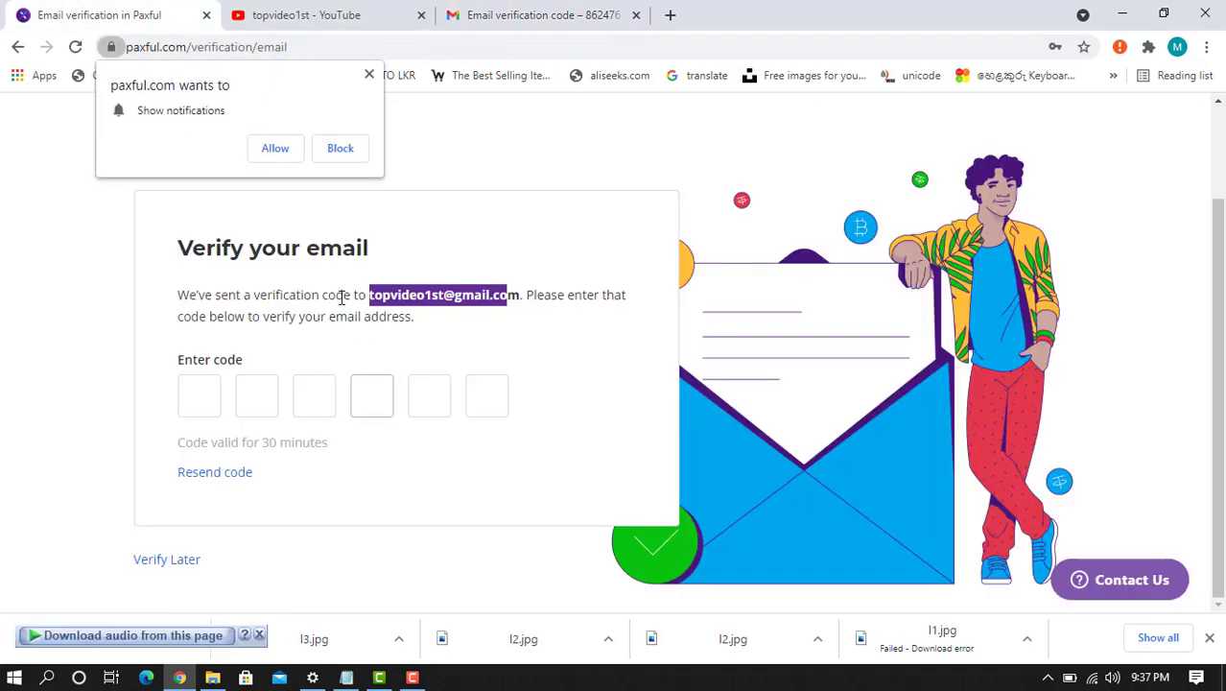
Paste the copied e-mail code into the code boxes and dismiss the notifications prompt
click(195, 398)
right_click(196, 401)
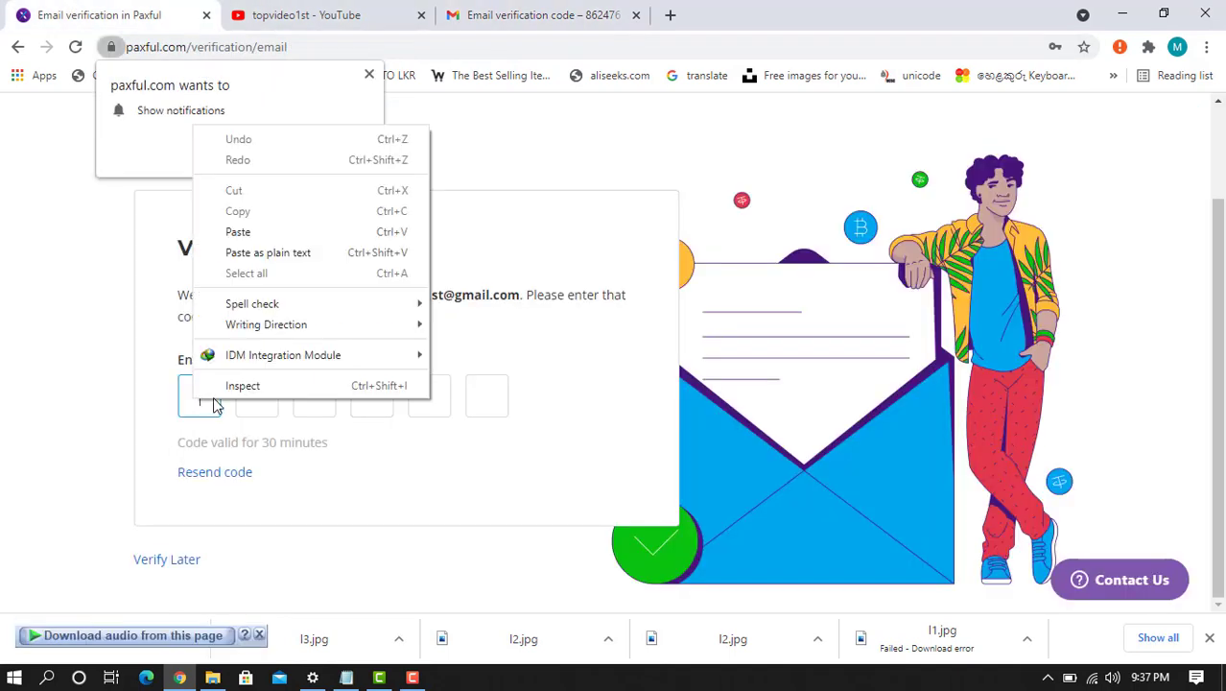
click(244, 240)
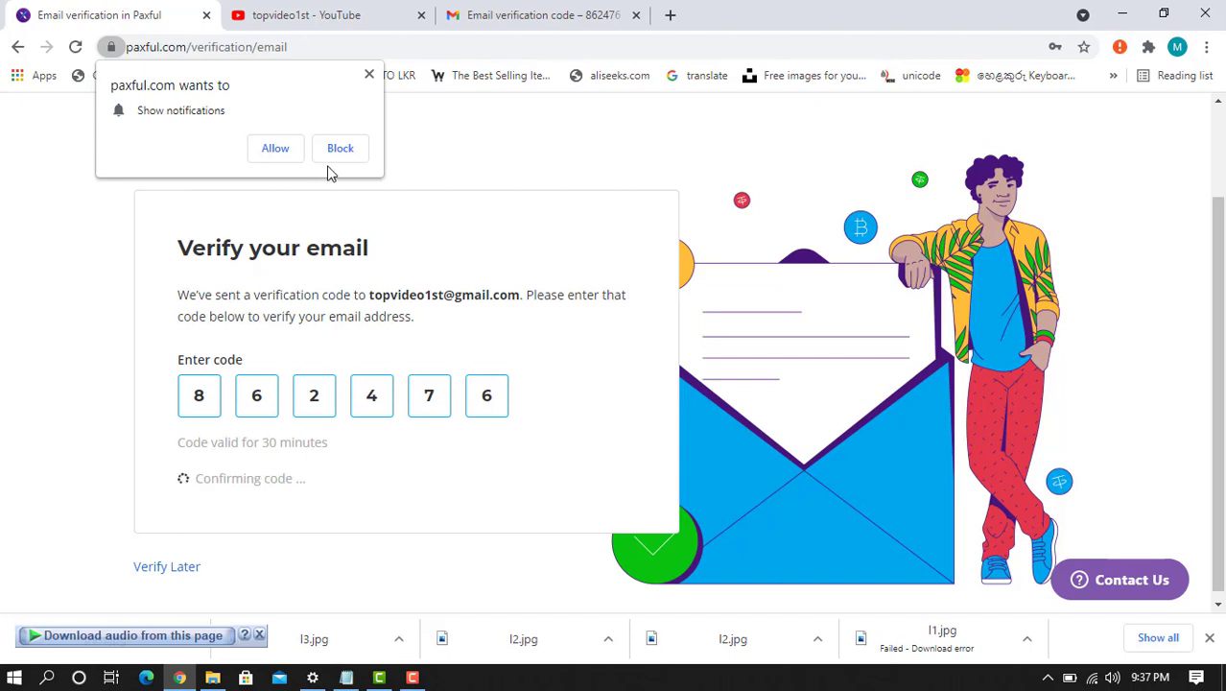
click(369, 74)
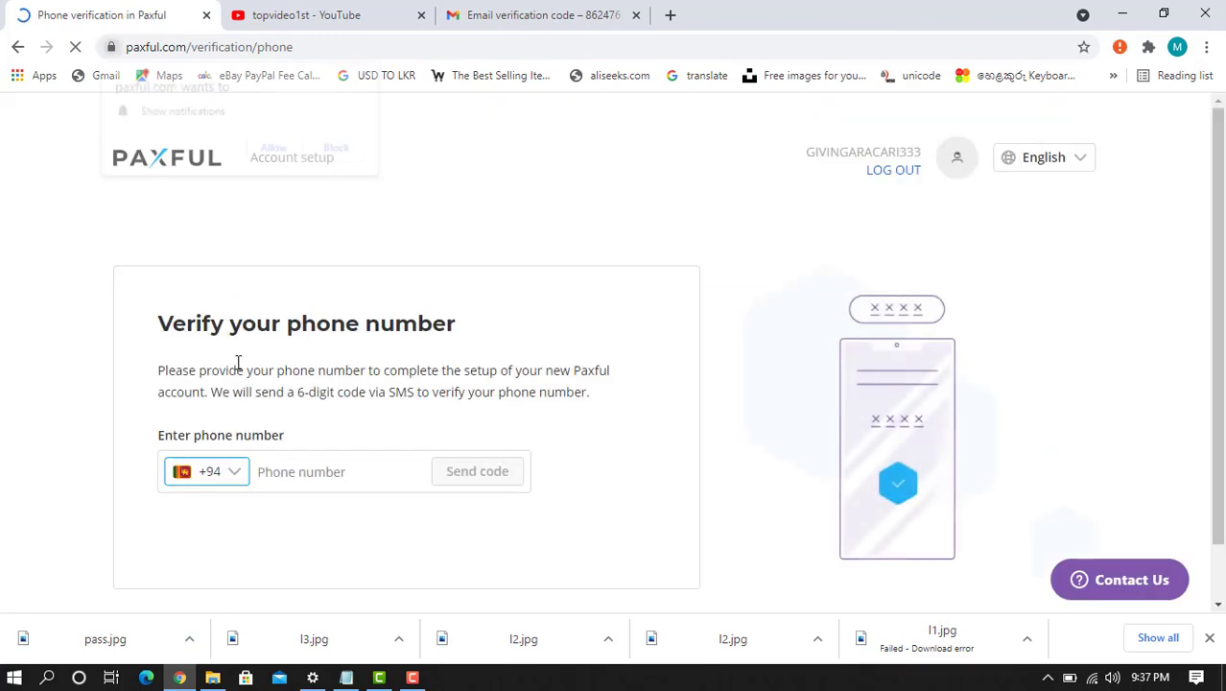
Enter the phone number, request the SMS code and type the received code
click(304, 471)
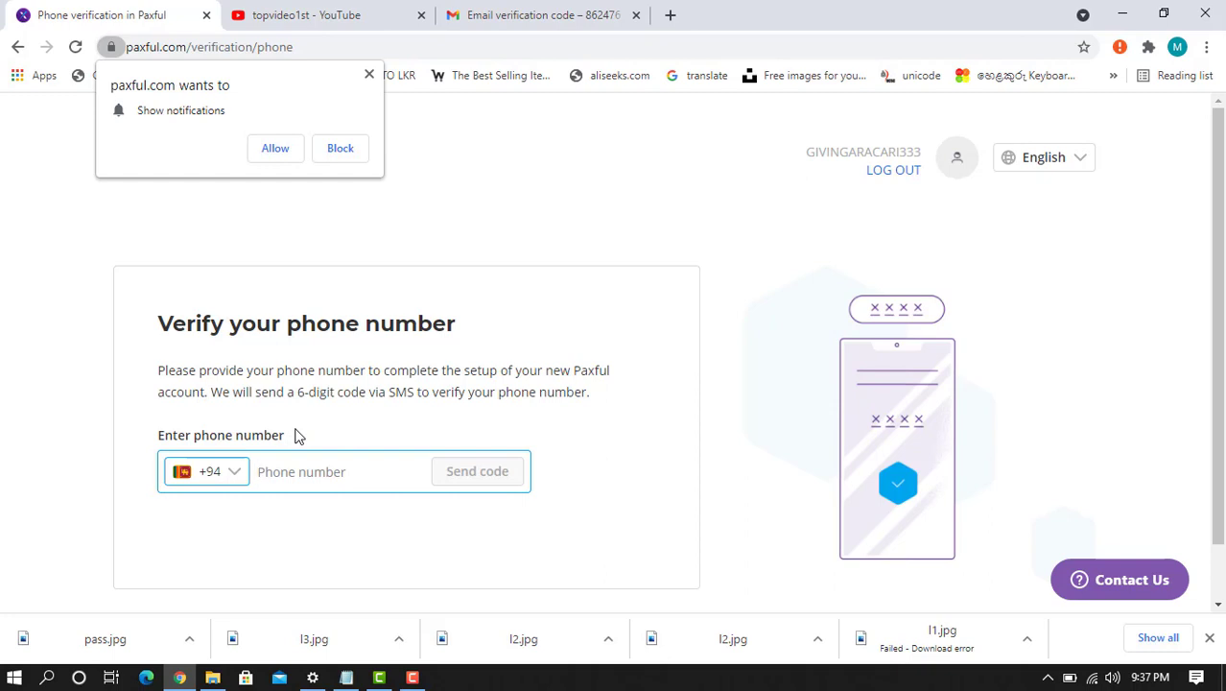
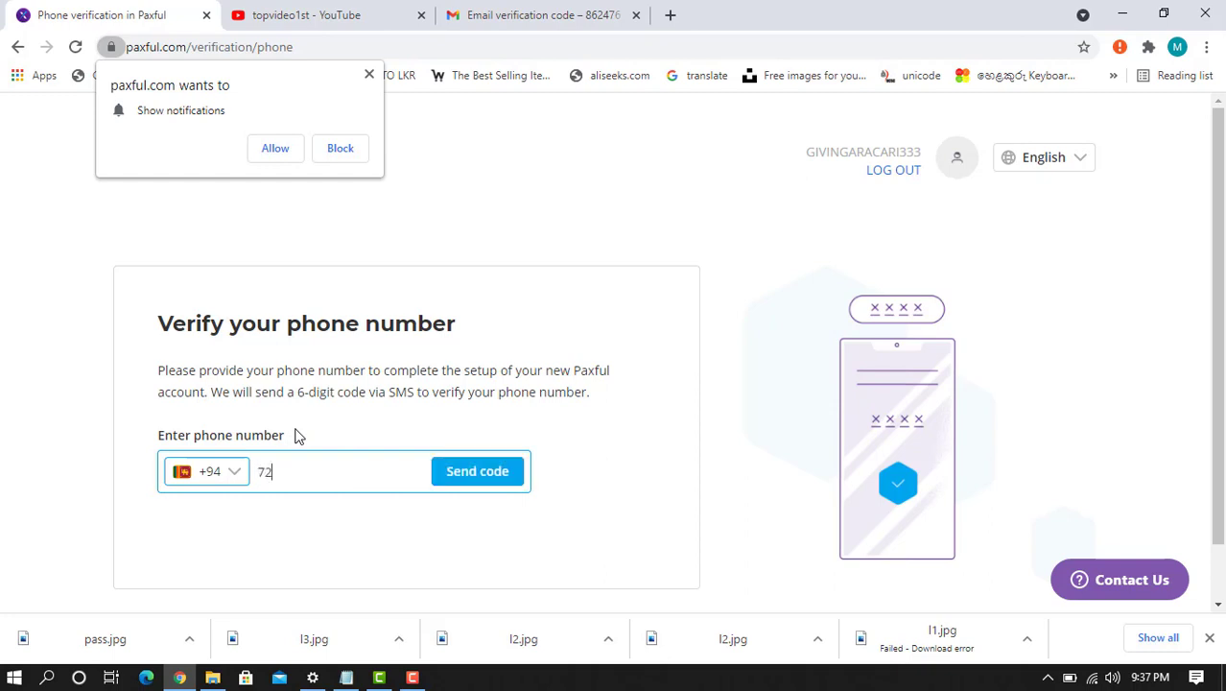
click(506, 479)
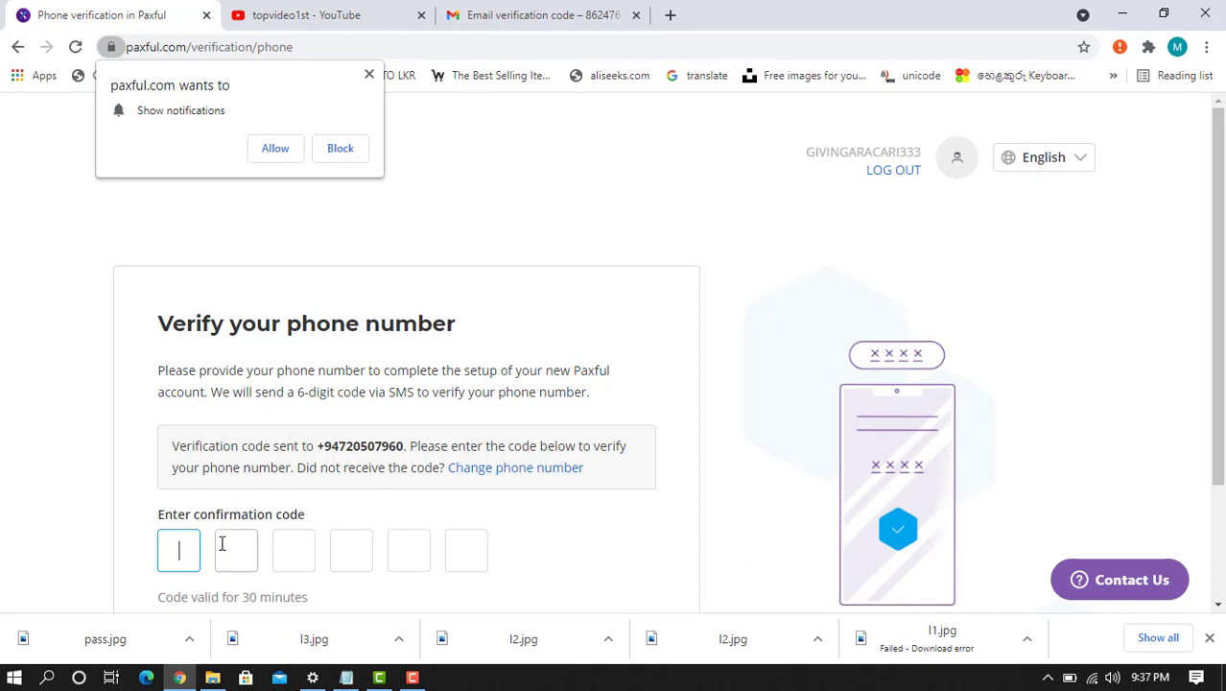
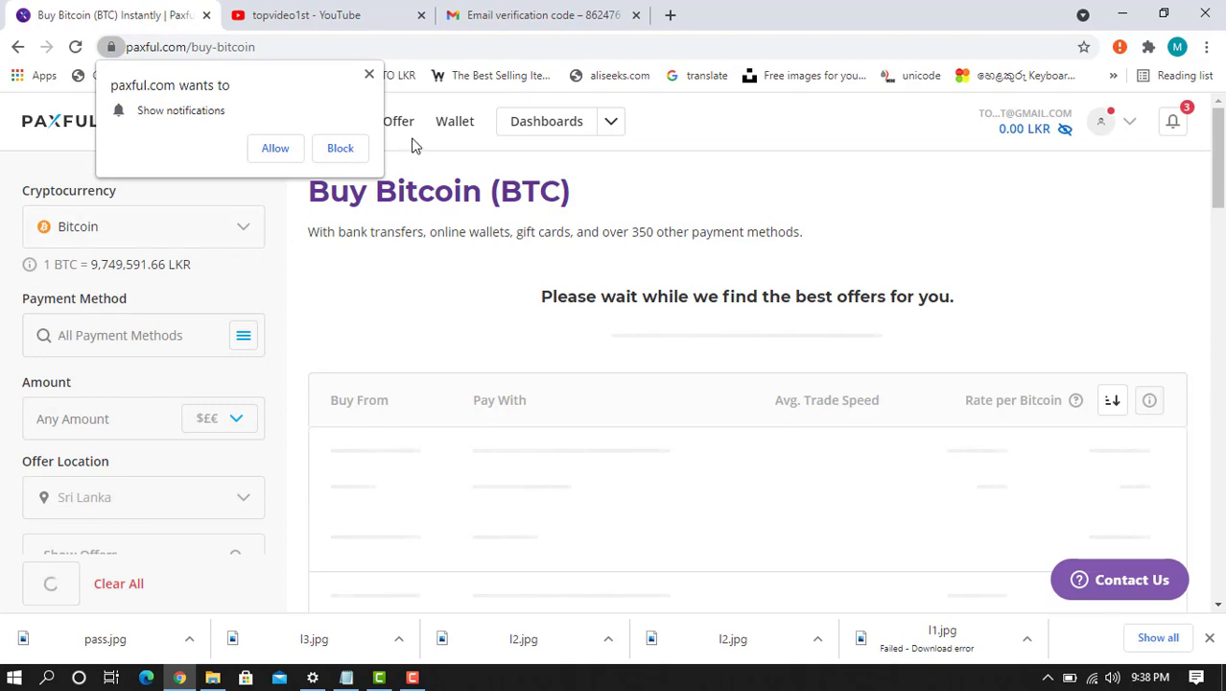
Skip the guided tour, close the welcome notice and open the profile menu
click(368, 75)
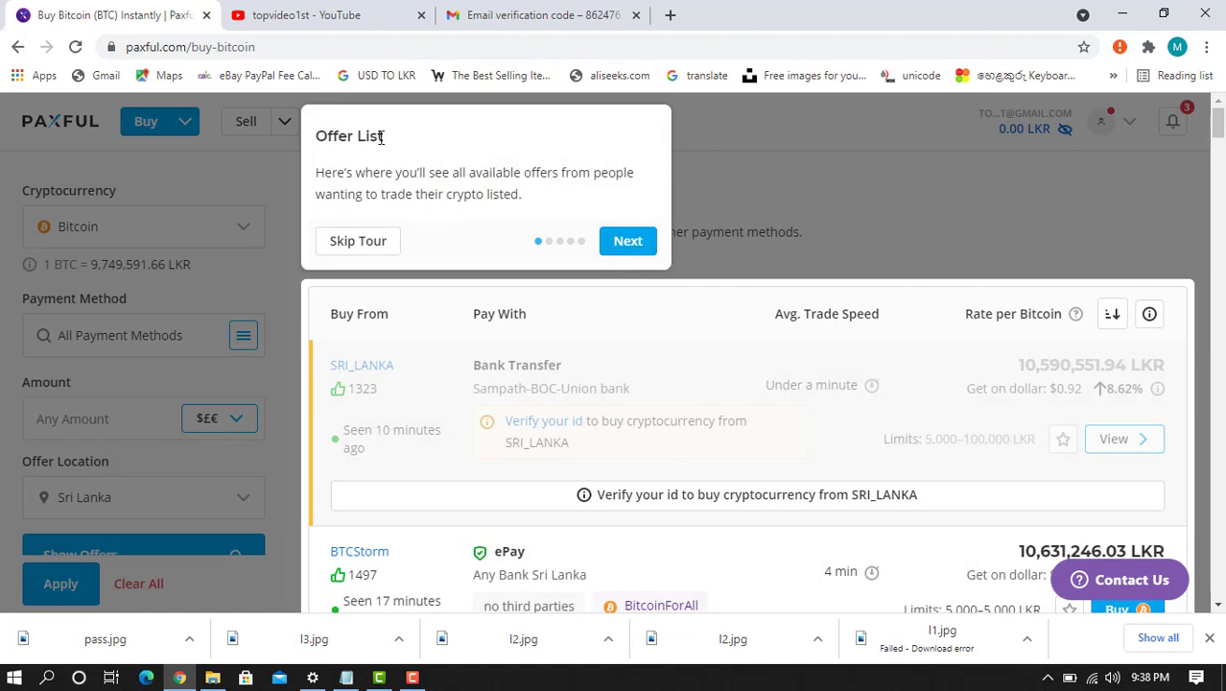
drag(381, 137, 327, 137)
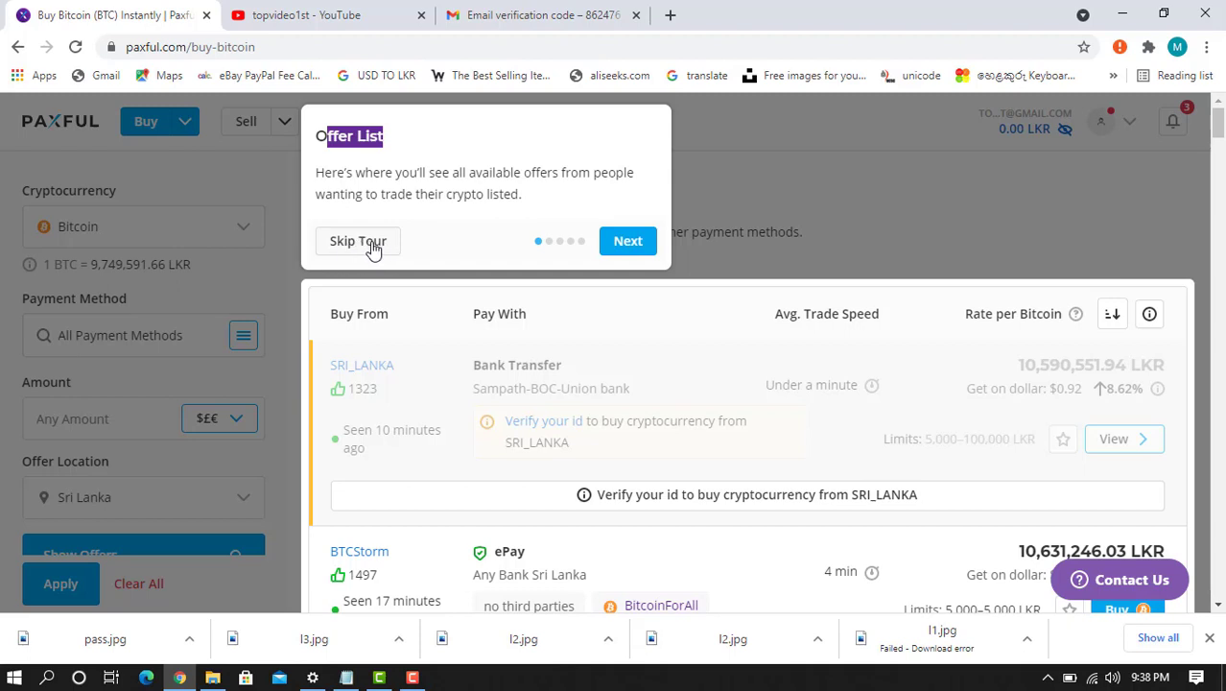
click(373, 250)
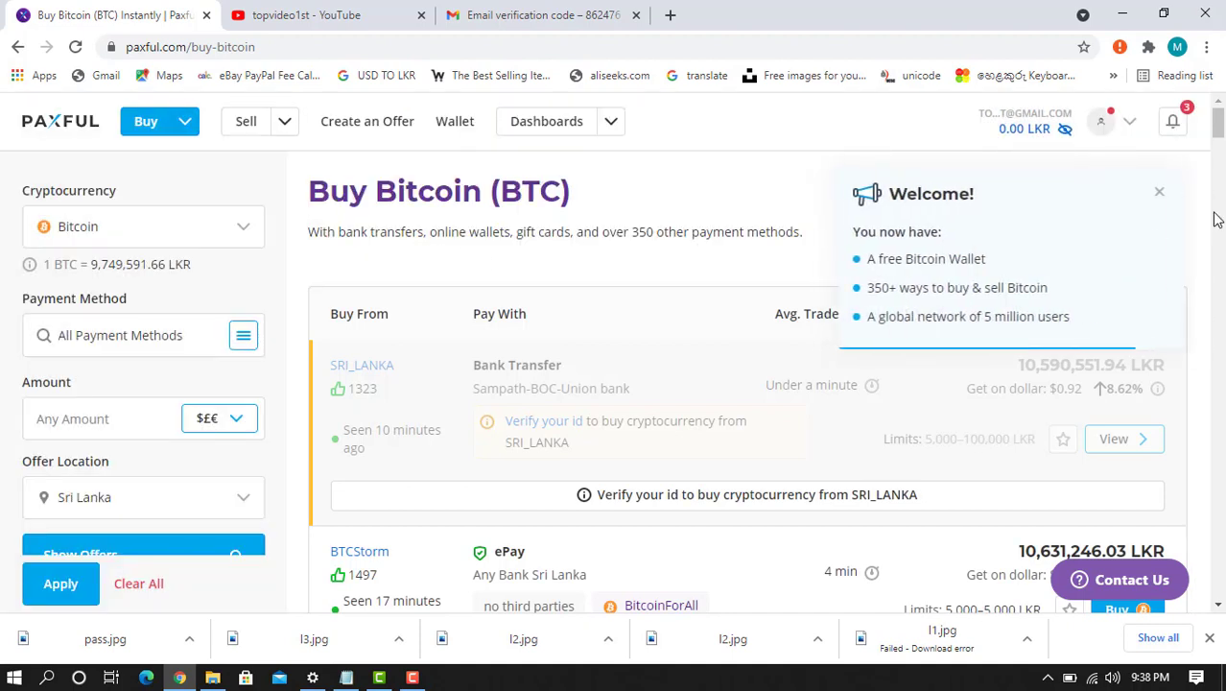
click(1159, 192)
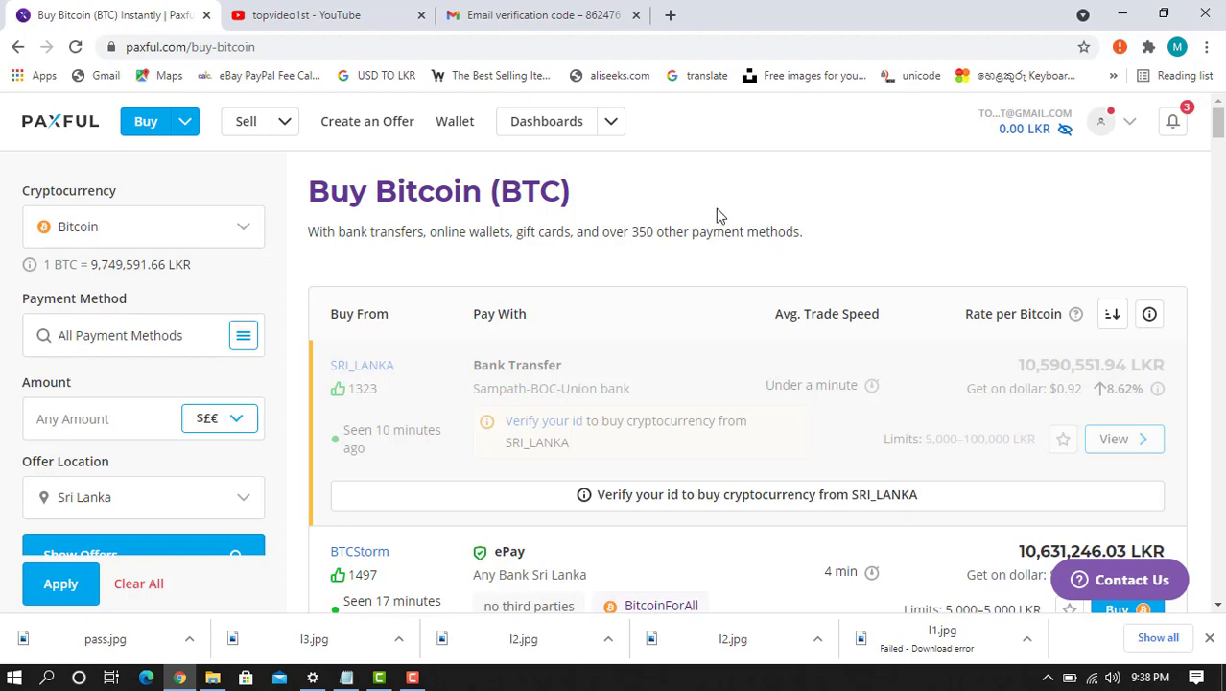
scroll(719, 225, down, 4)
scroll(720, 224, up, 5)
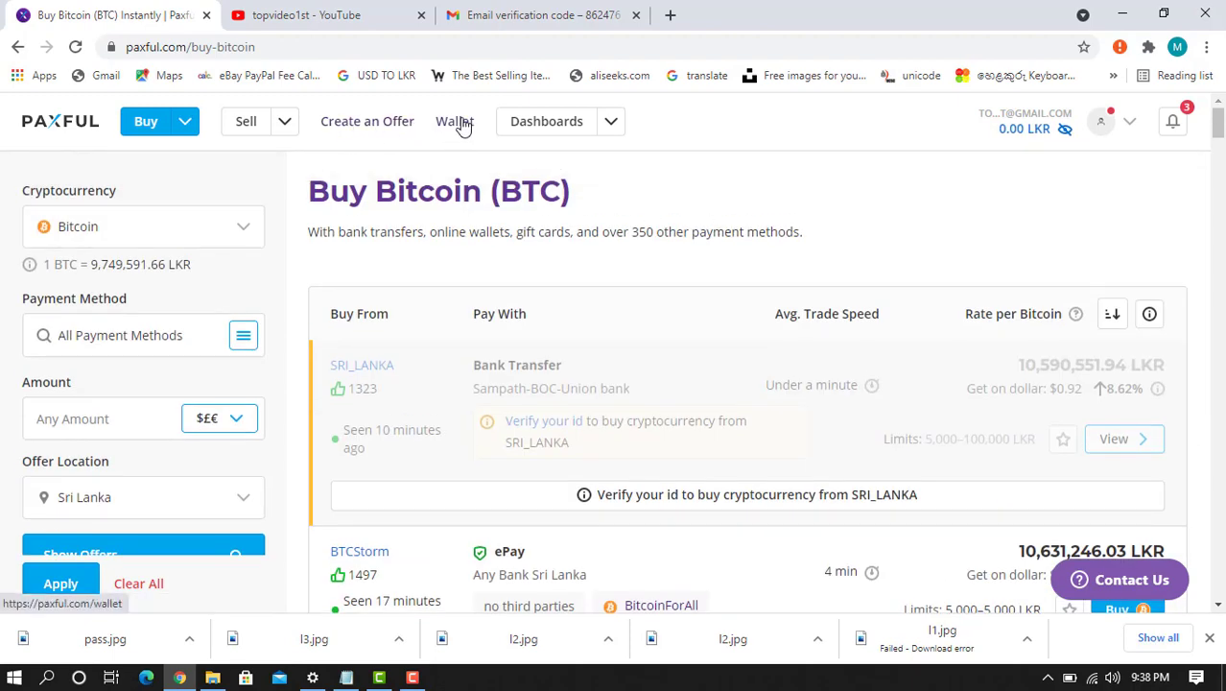
click(1101, 127)
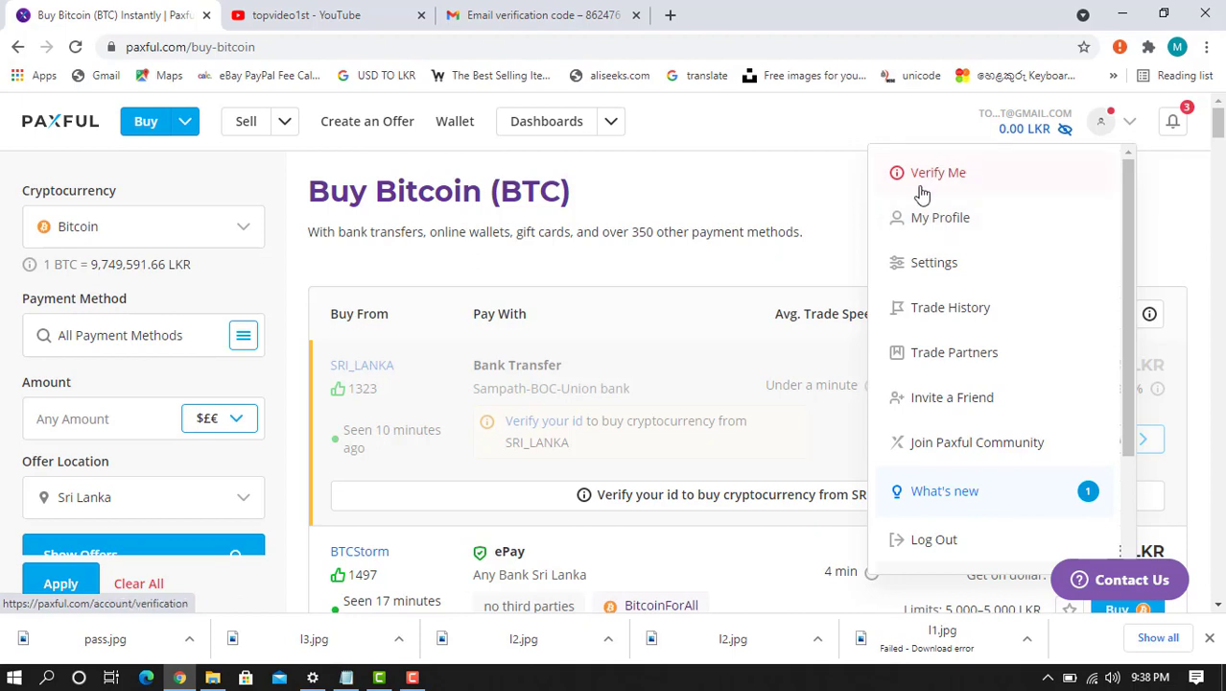
Go to the identity verification page and allow site notifications
click(1027, 177)
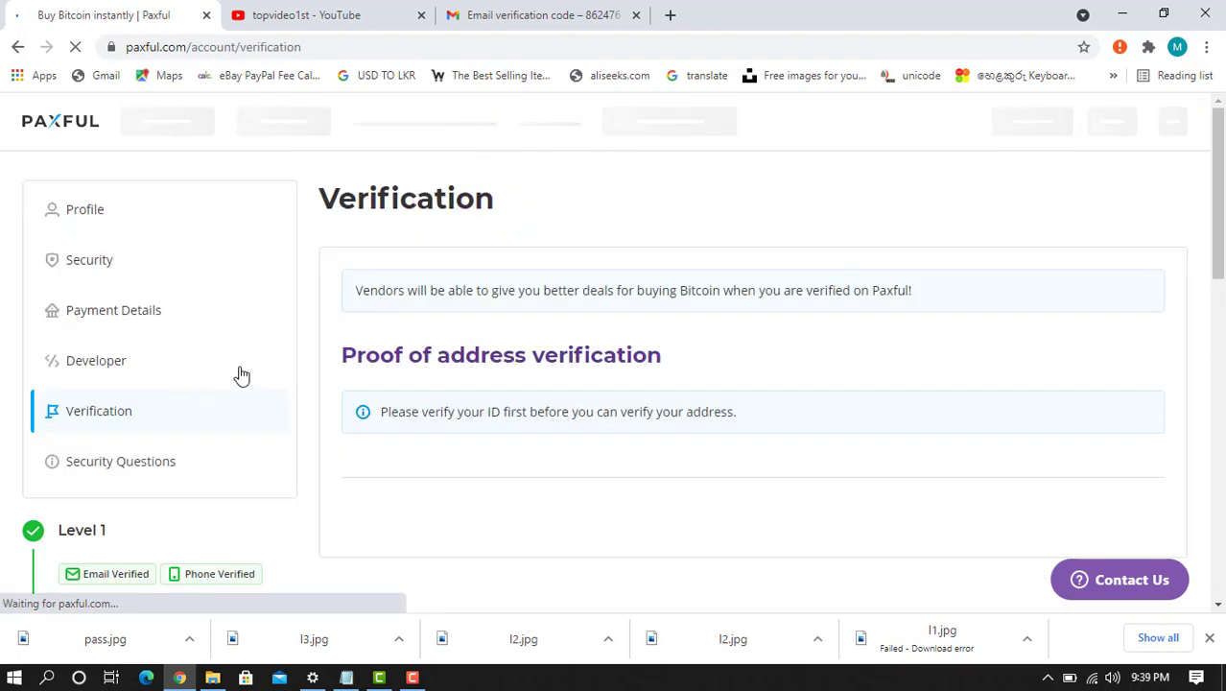
scroll(274, 355, down, 2)
scroll(269, 353, down, 1)
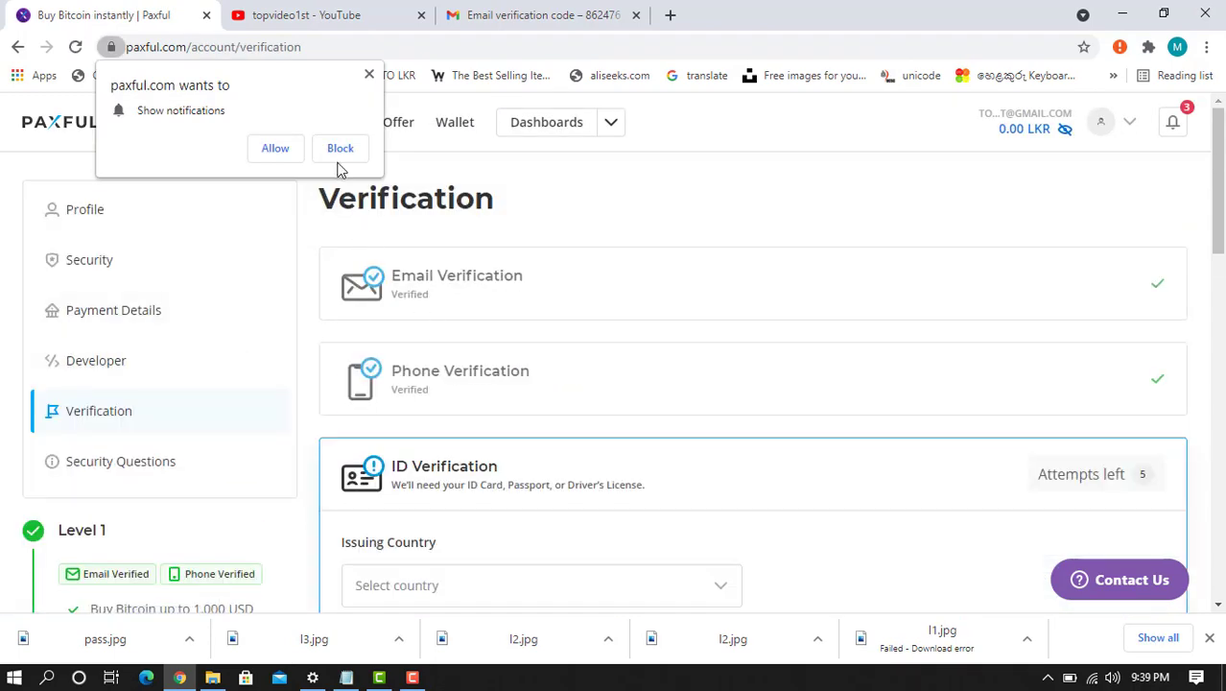
click(275, 149)
scroll(217, 261, down, 3)
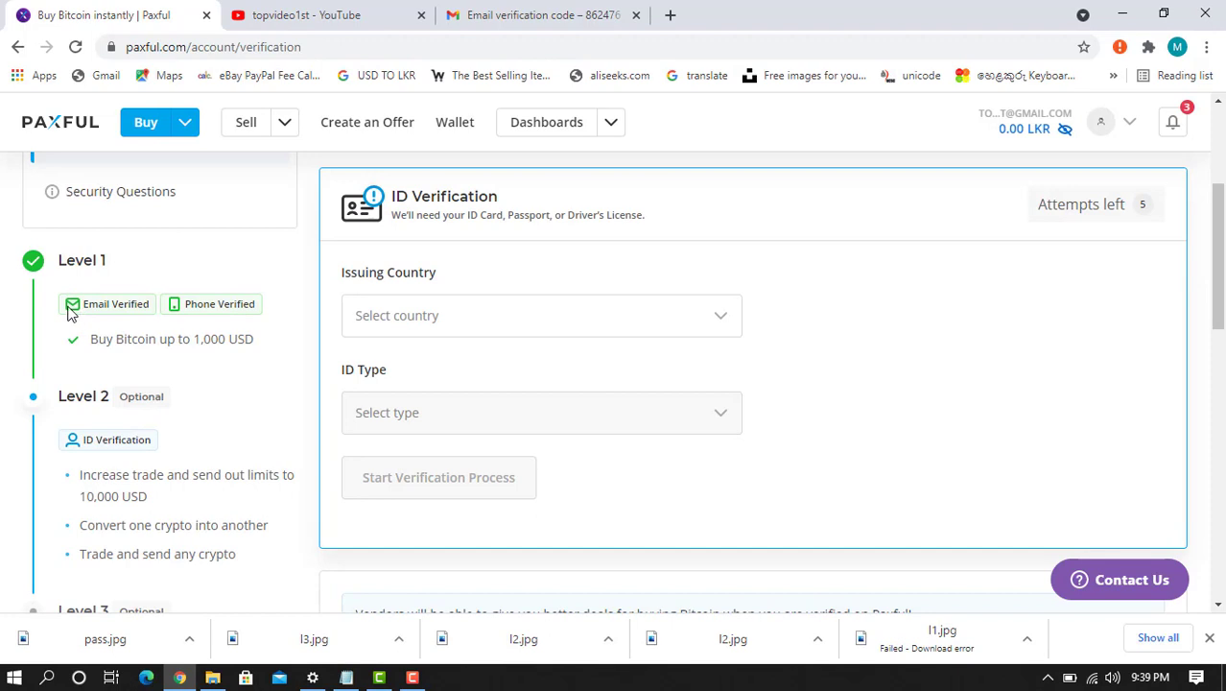
Highlight Email Verified, the 1,000 USD Level 1 and 10,000 USD Level 2 limits
drag(69, 313, 264, 313)
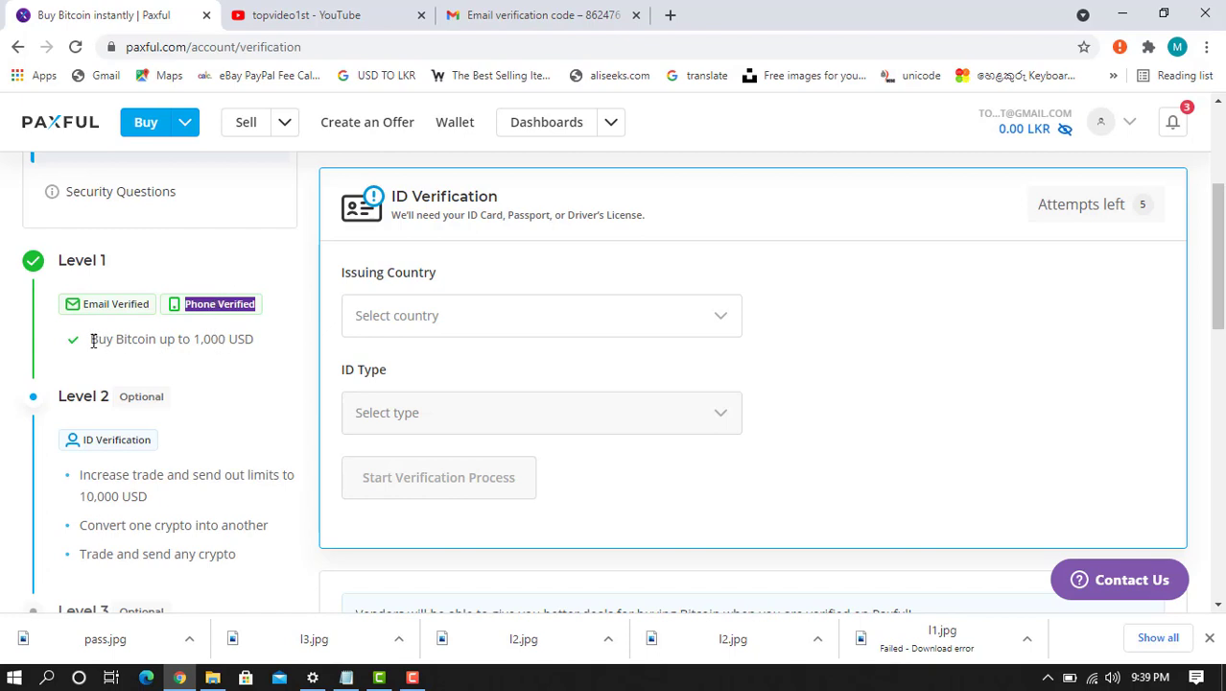
drag(93, 341, 203, 342)
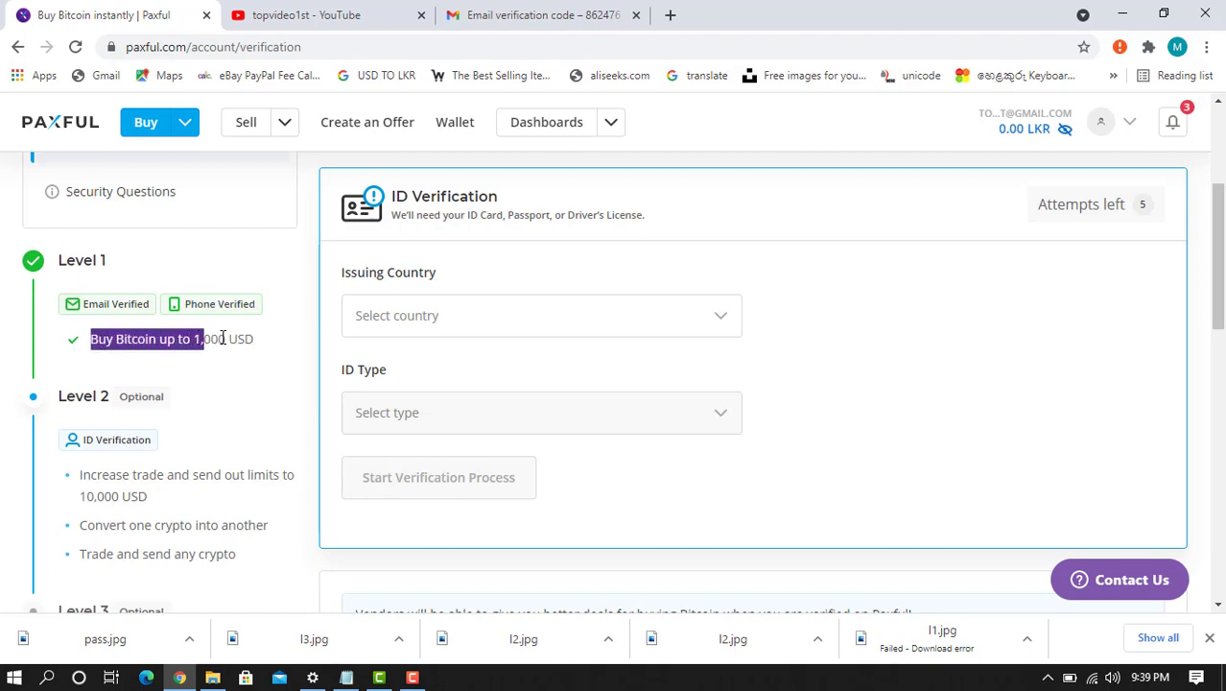
click(266, 350)
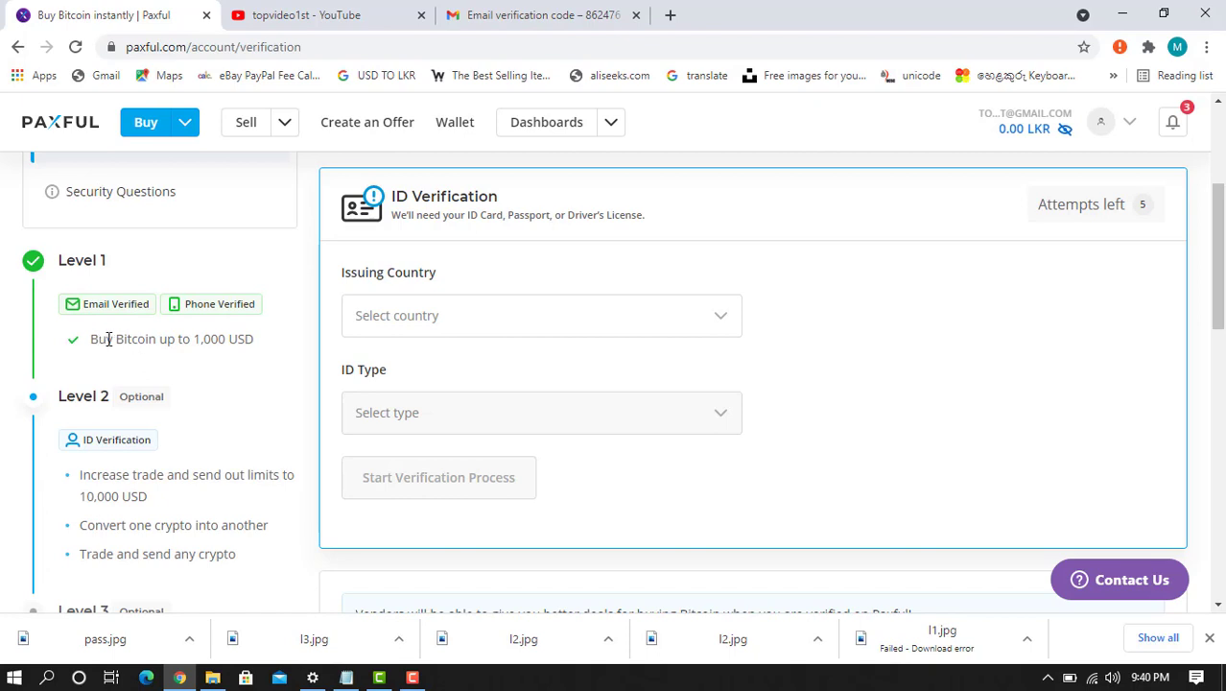
drag(91, 338, 260, 343)
click(180, 338)
scroll(181, 337, down, 2)
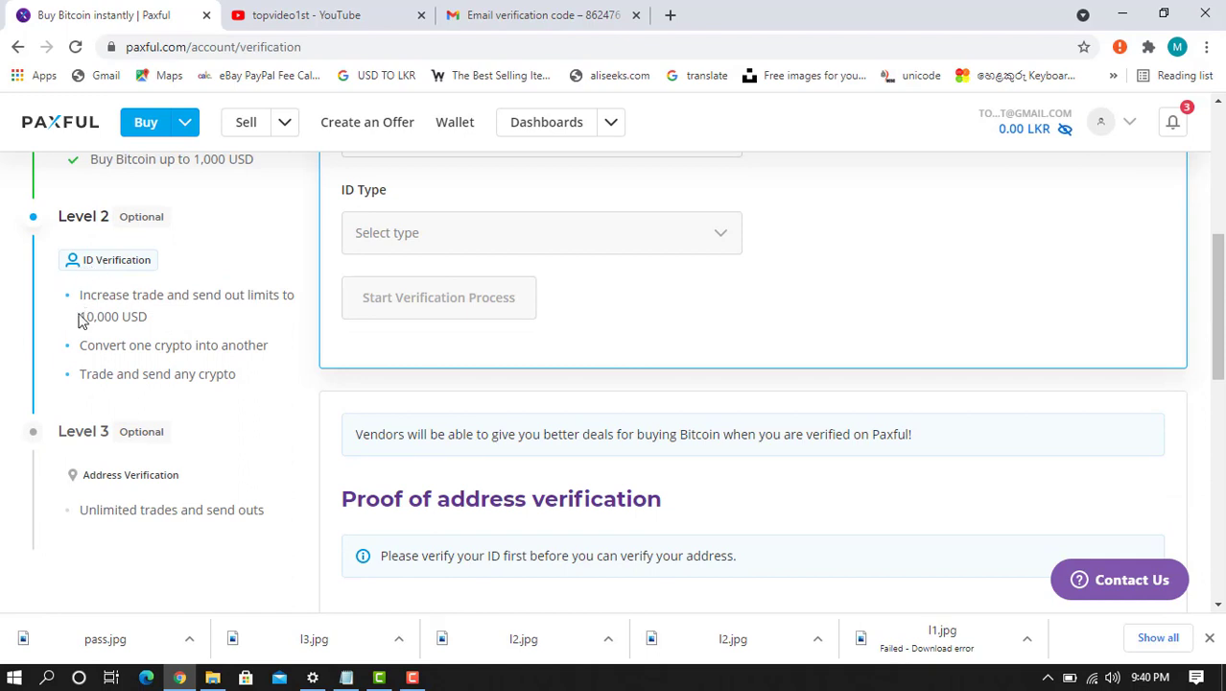
drag(81, 317, 122, 319)
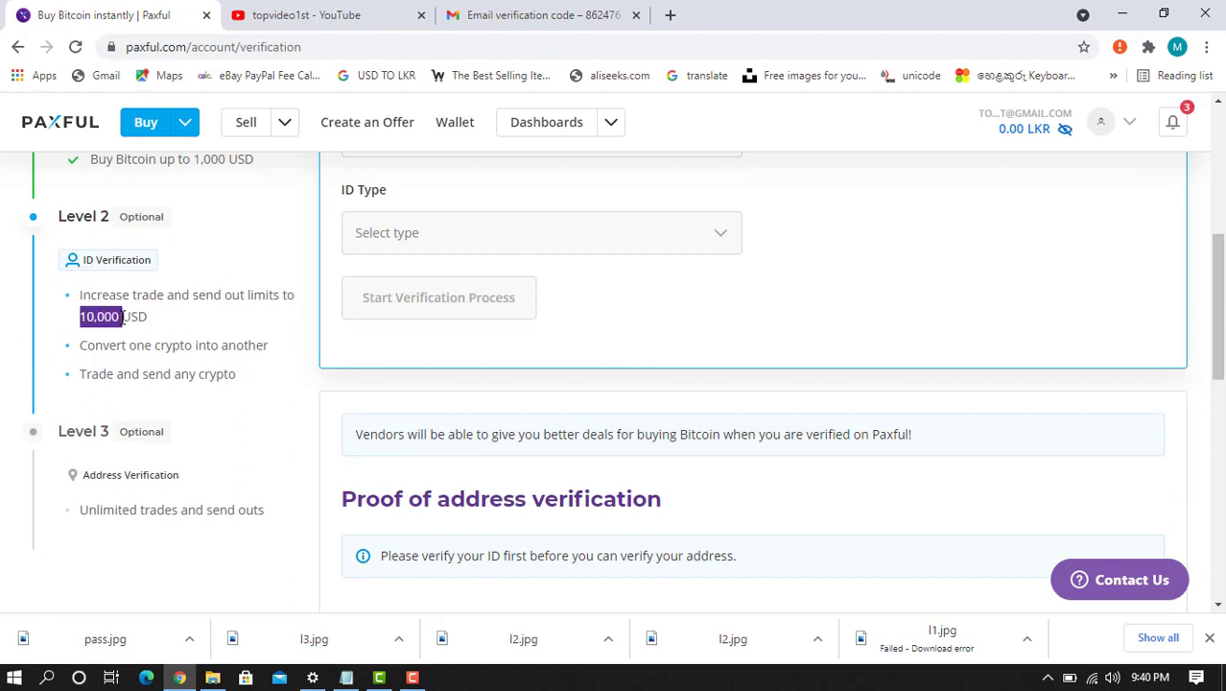
scroll(57, 319, up, 1)
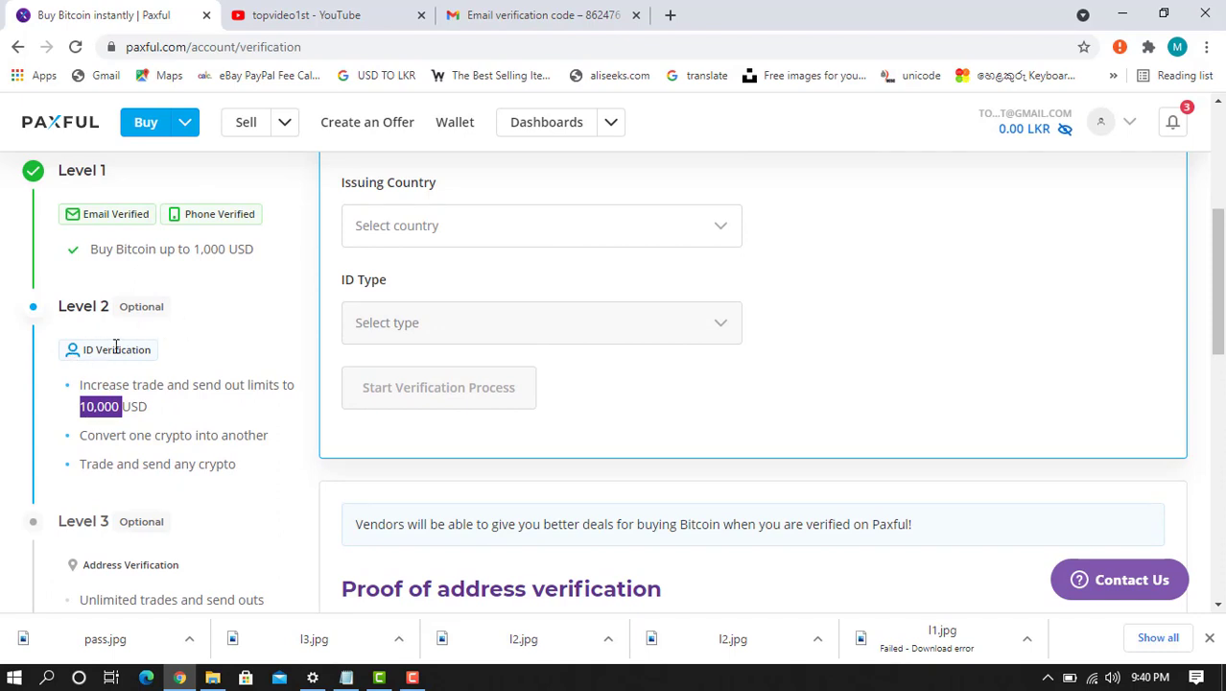
scroll(115, 345, up, 2)
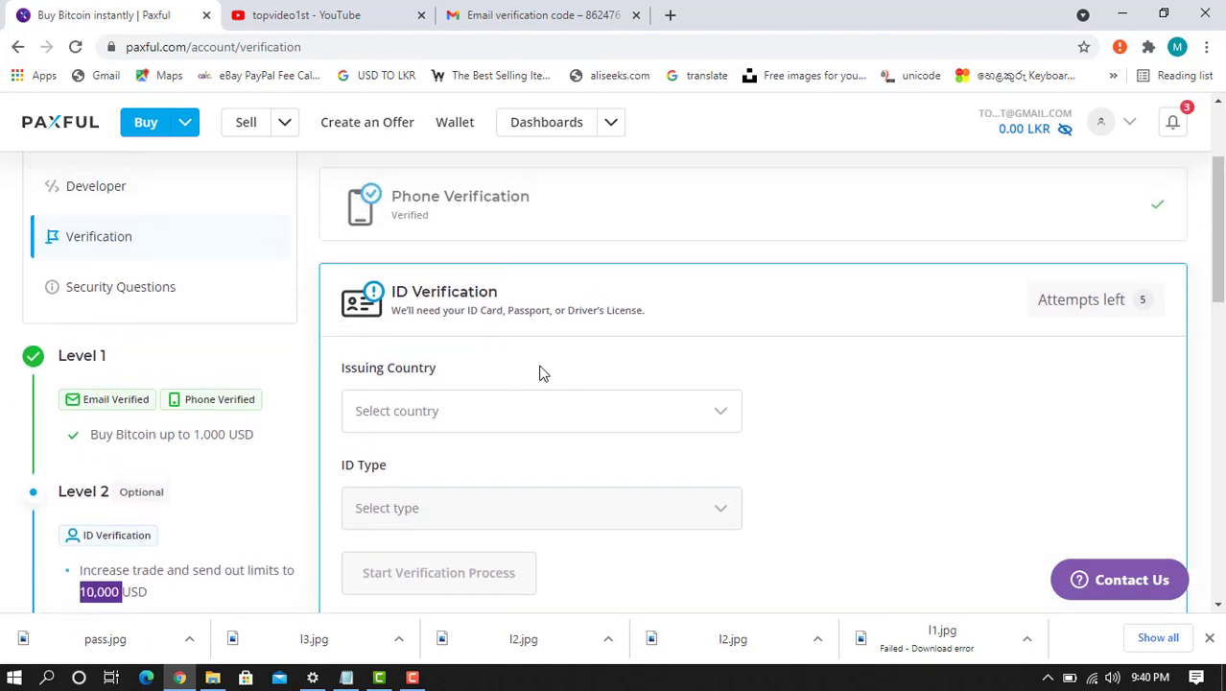
scroll(540, 372, up, 2)
scroll(529, 369, down, 1)
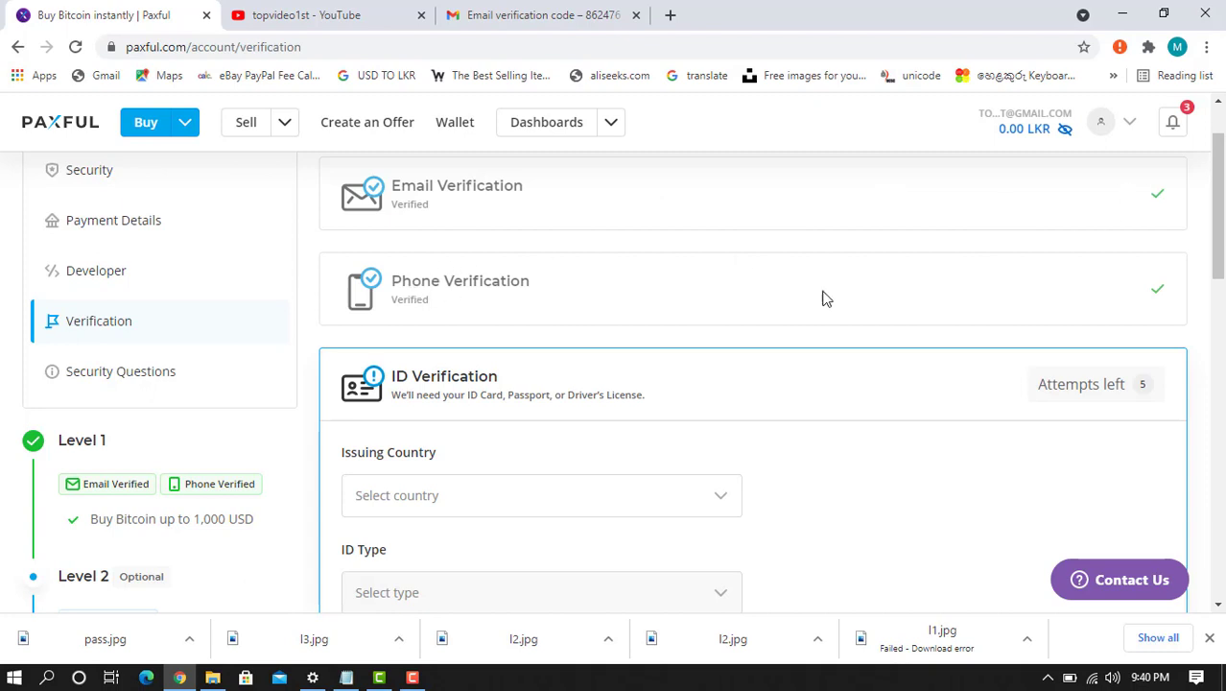
scroll(573, 384, down, 1)
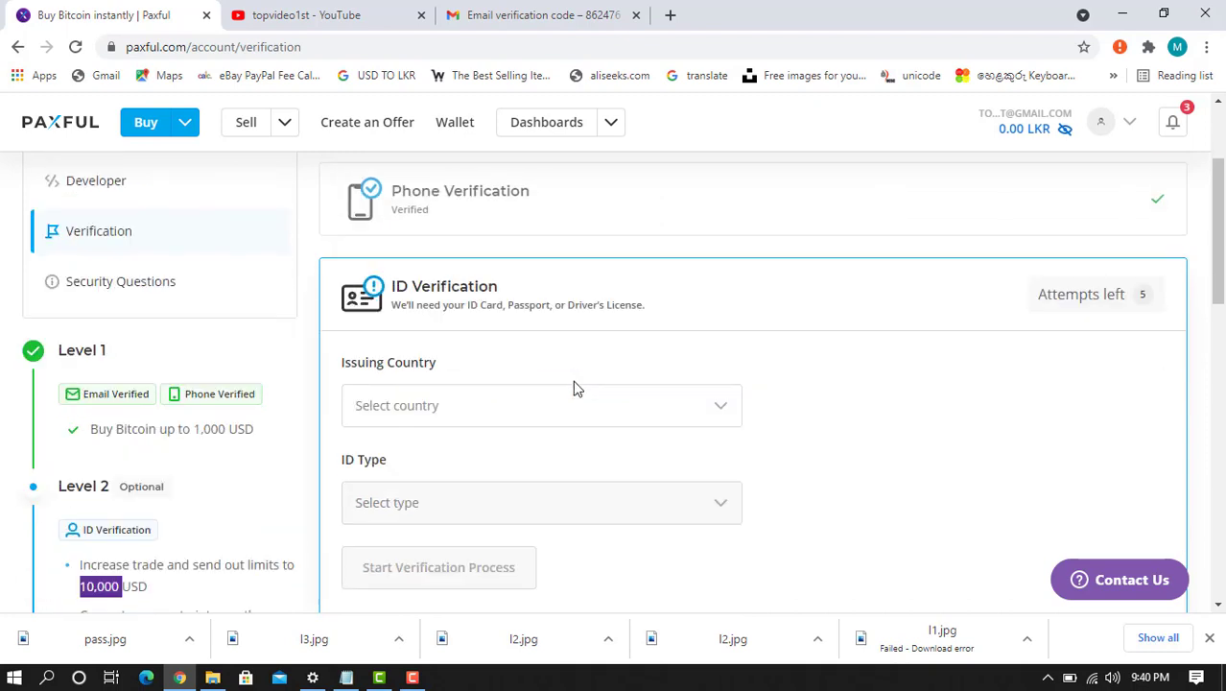
Choose Sri Lanka as issuing country and Passport as ID type, then start verification
click(518, 404)
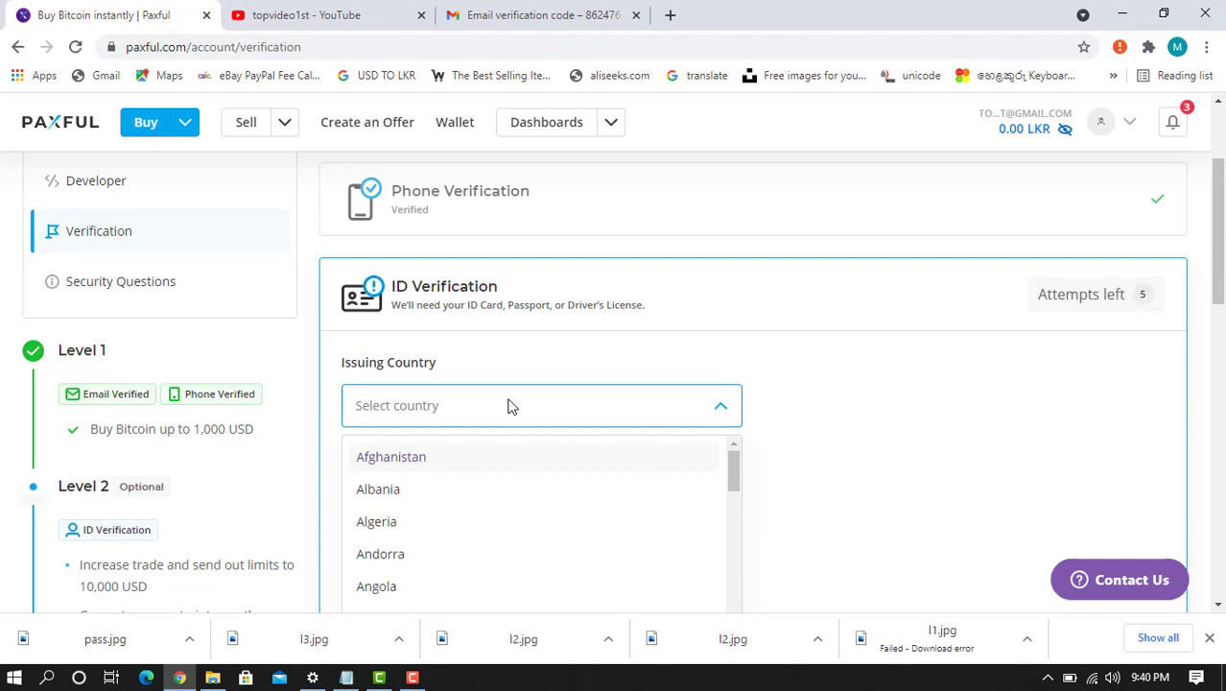
scroll(509, 405, down, 1)
text(sri)
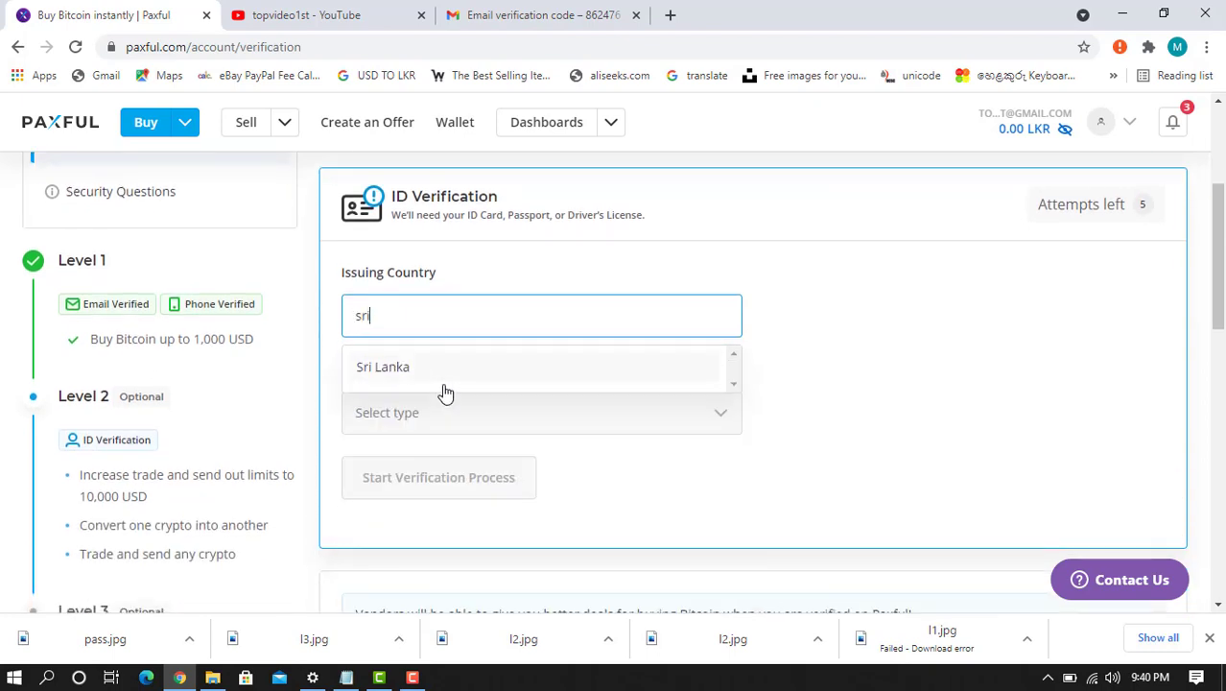
click(419, 371)
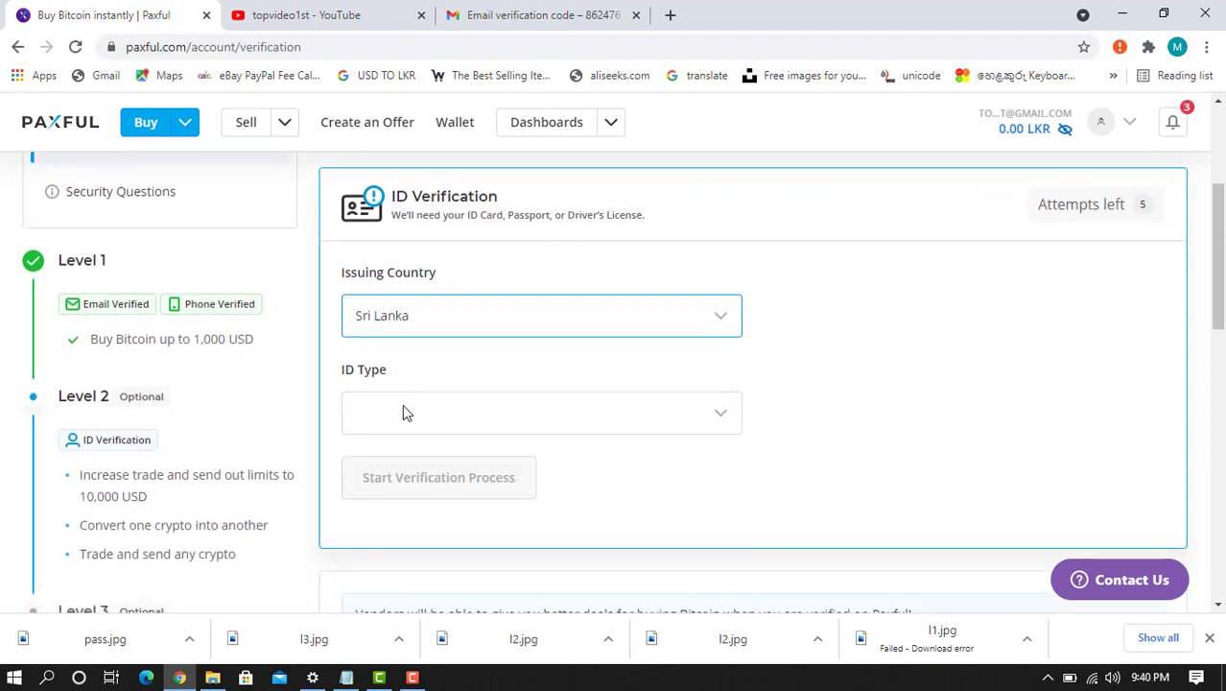
click(404, 413)
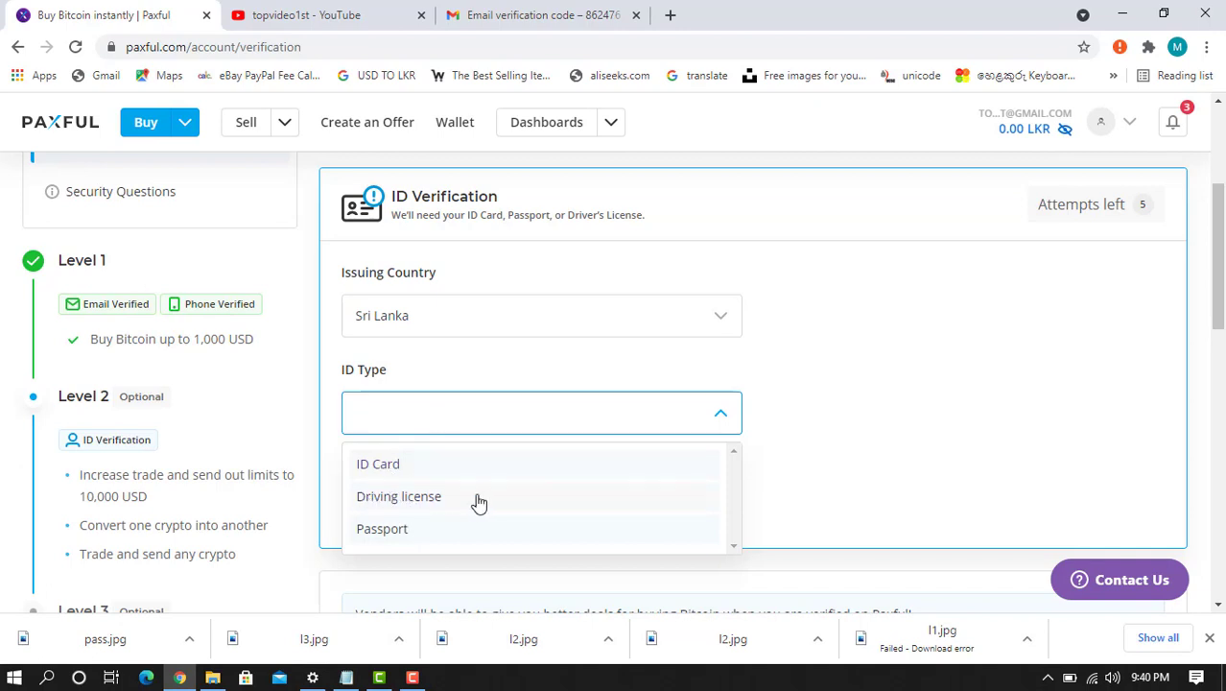
click(397, 533)
scroll(518, 407, down, 1)
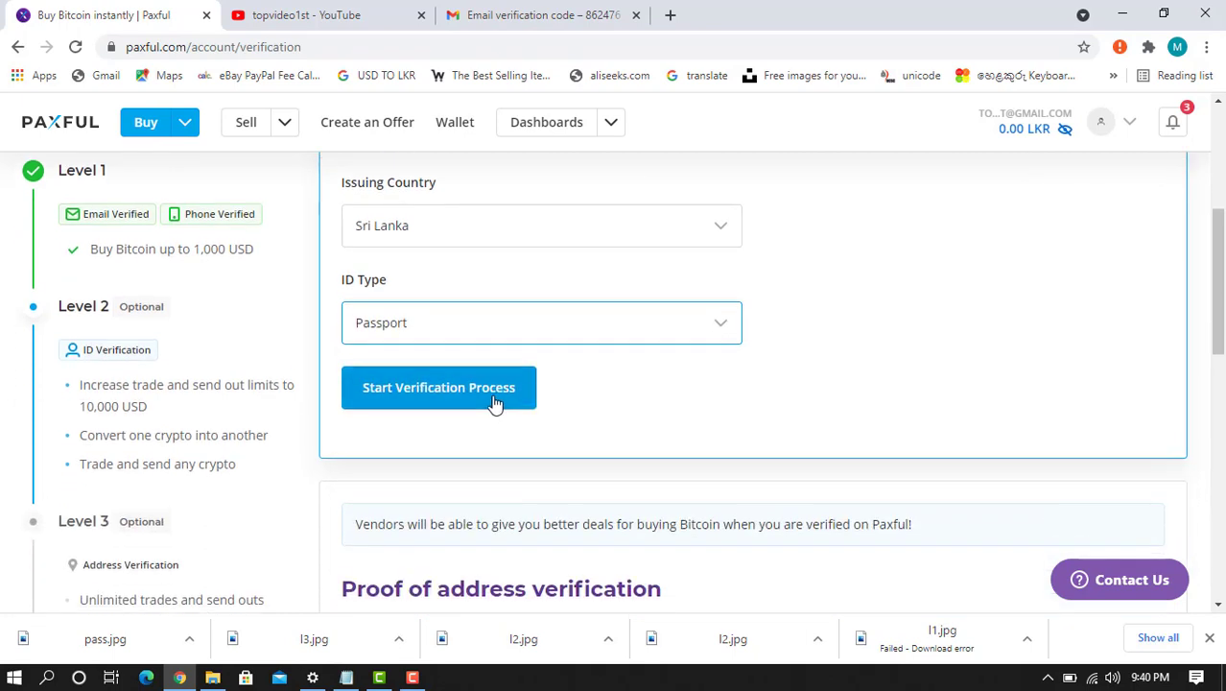
click(494, 403)
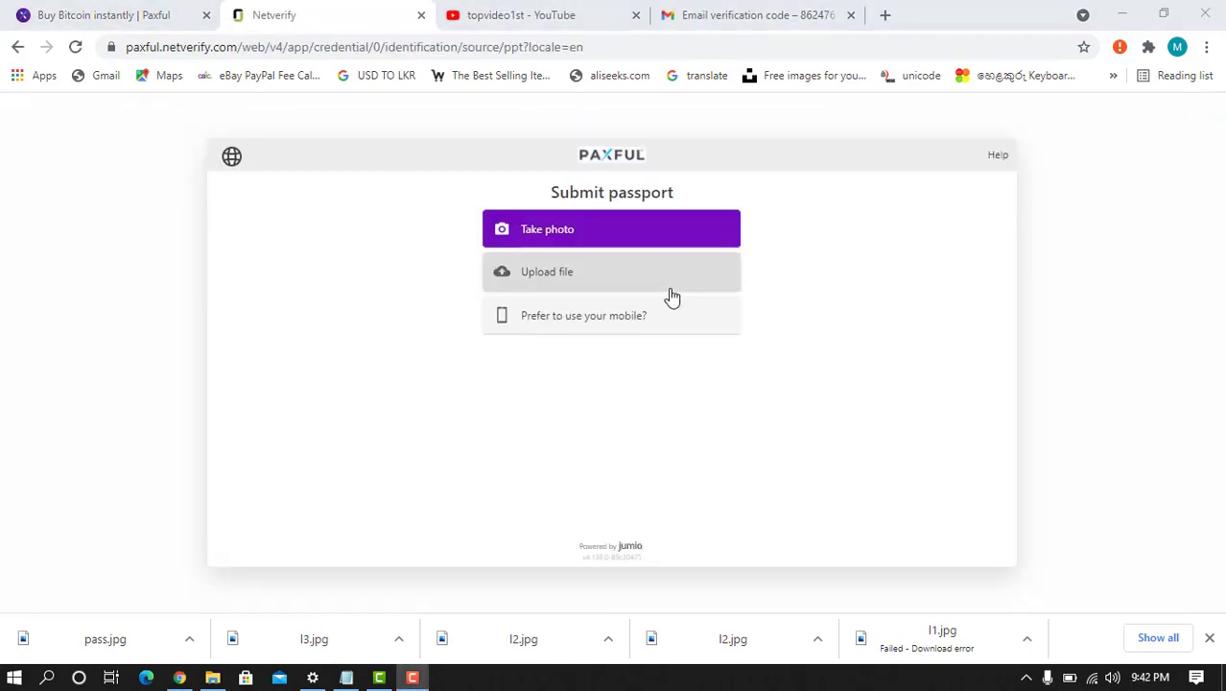
click(597, 280)
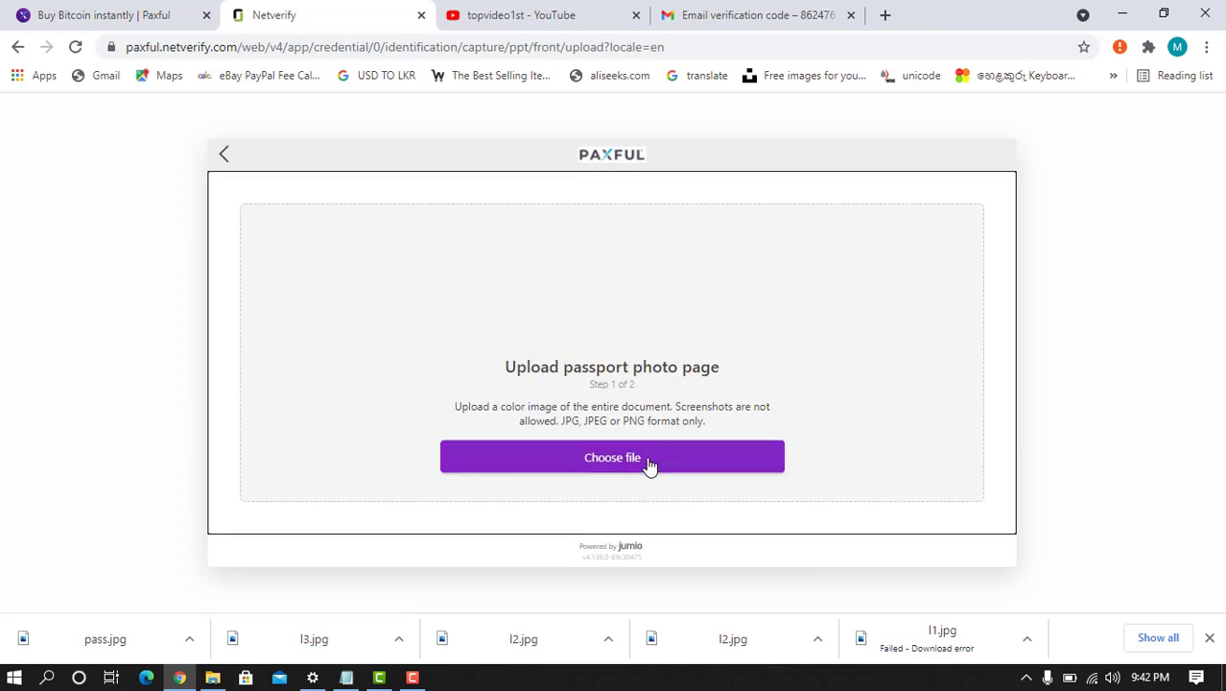
click(726, 469)
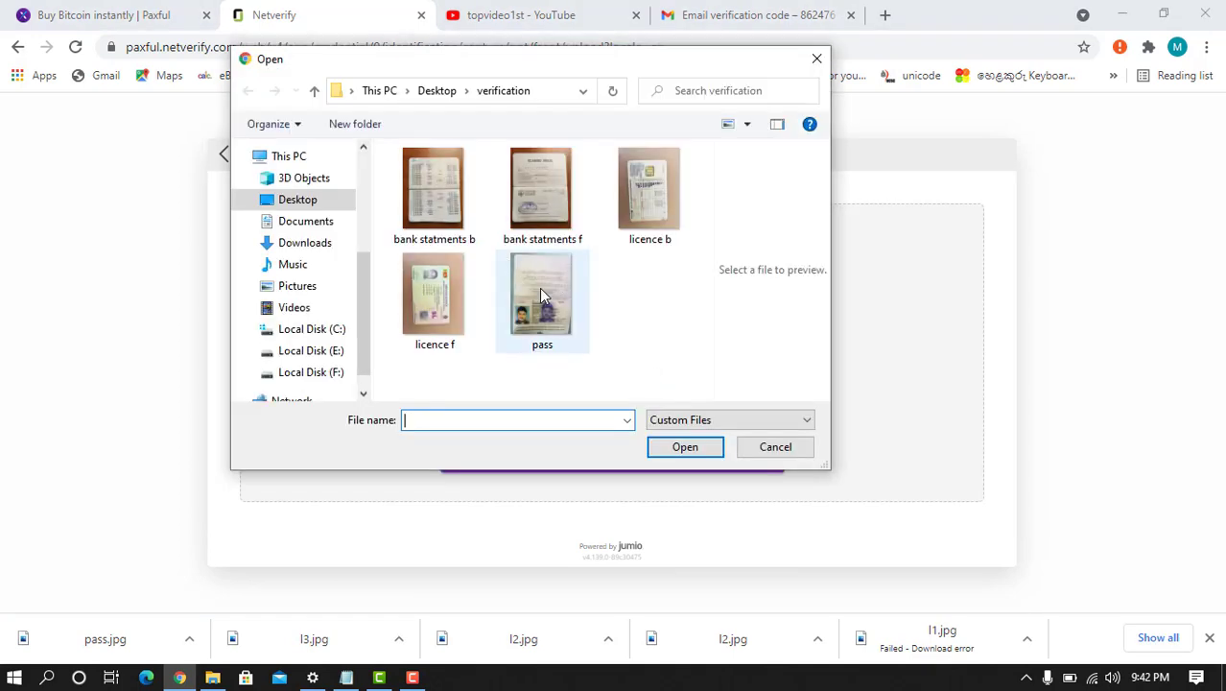
click(539, 288)
click(683, 447)
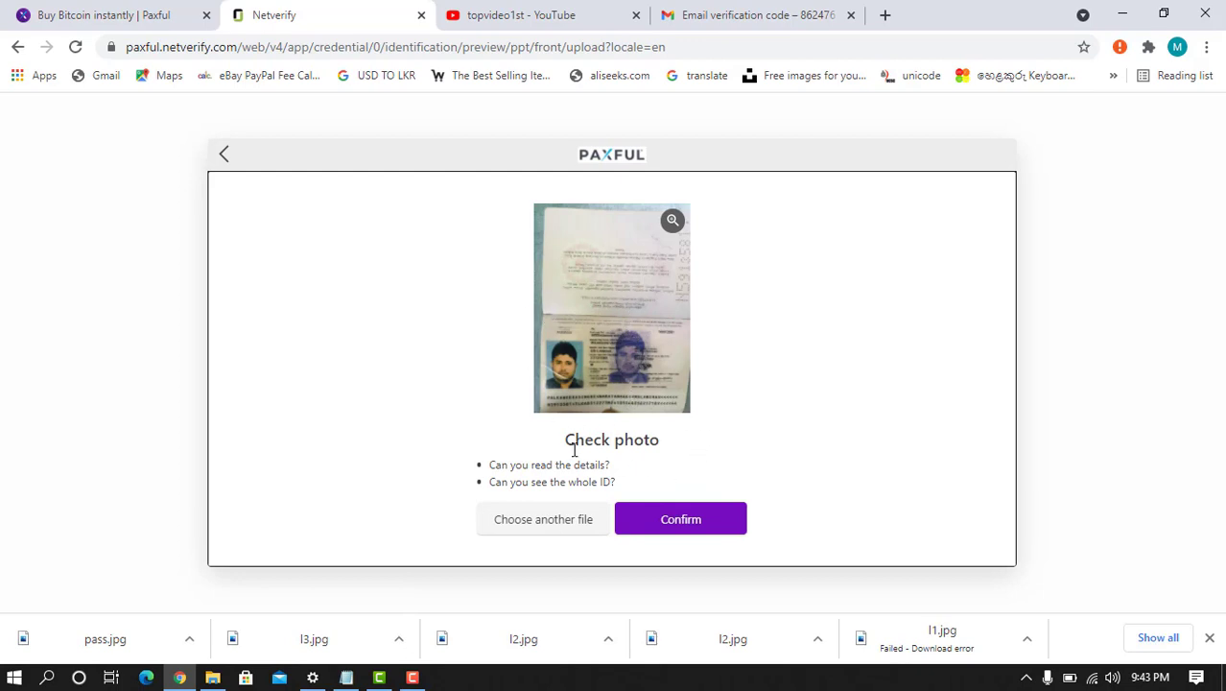
click(707, 527)
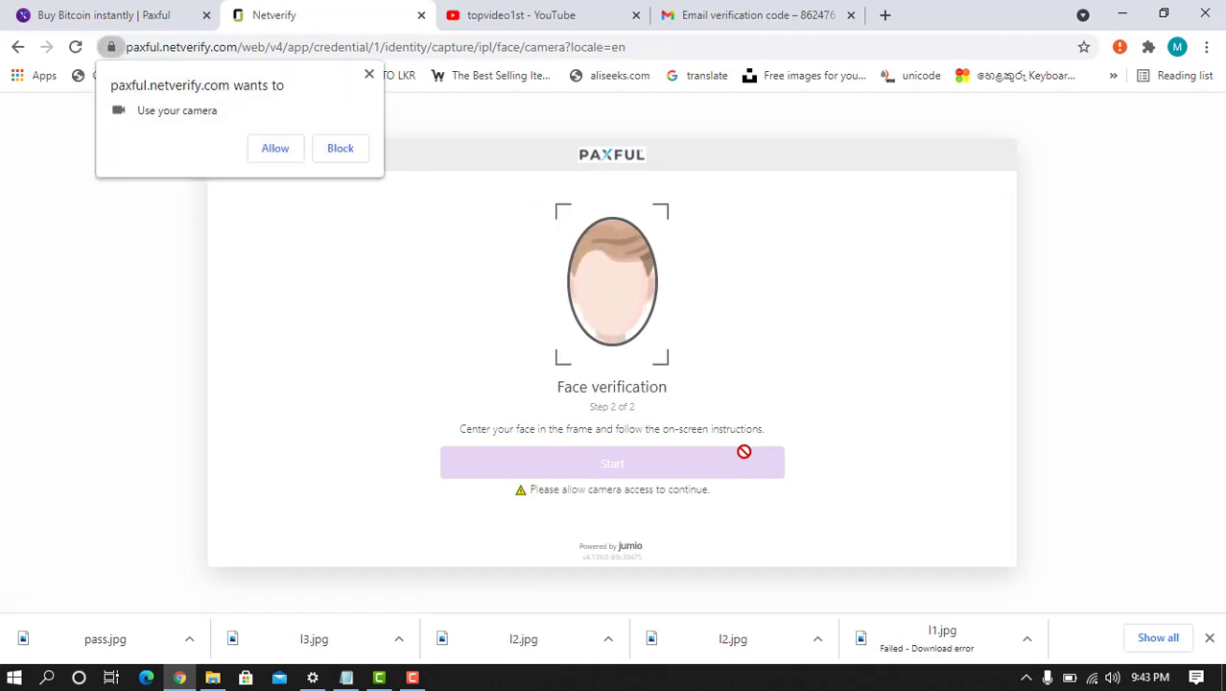
click(286, 146)
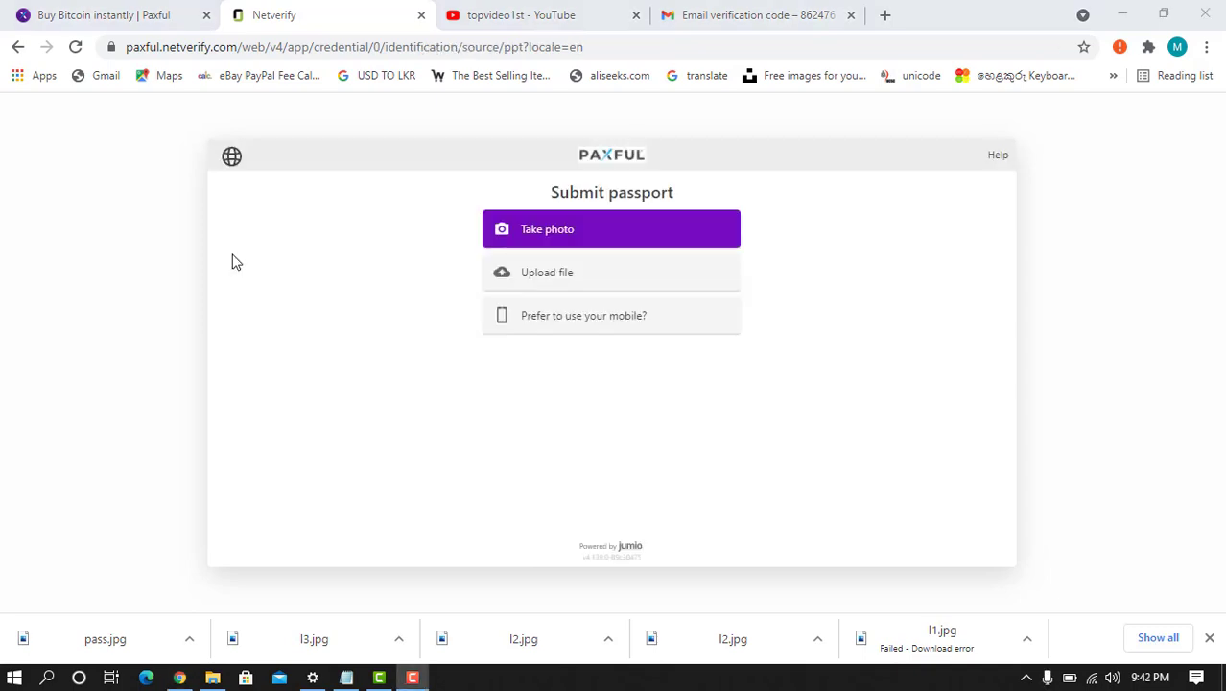
Upload the pass image as the passport photo, confirm it and allow camera access
click(594, 284)
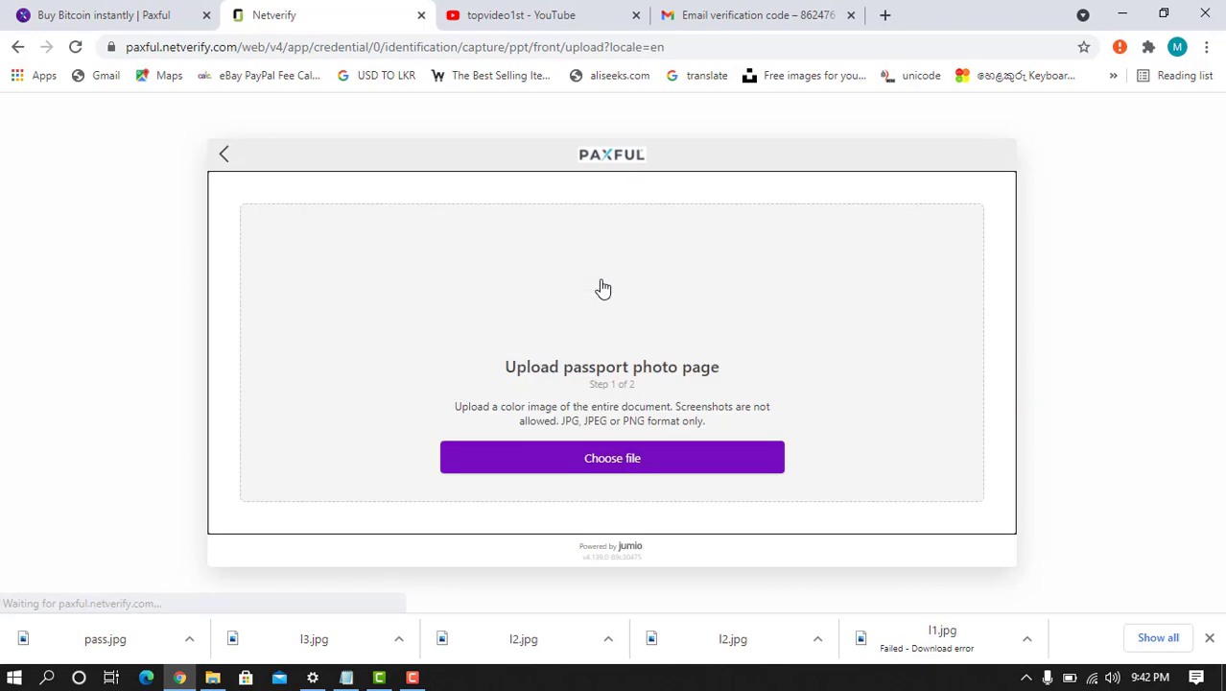
click(725, 459)
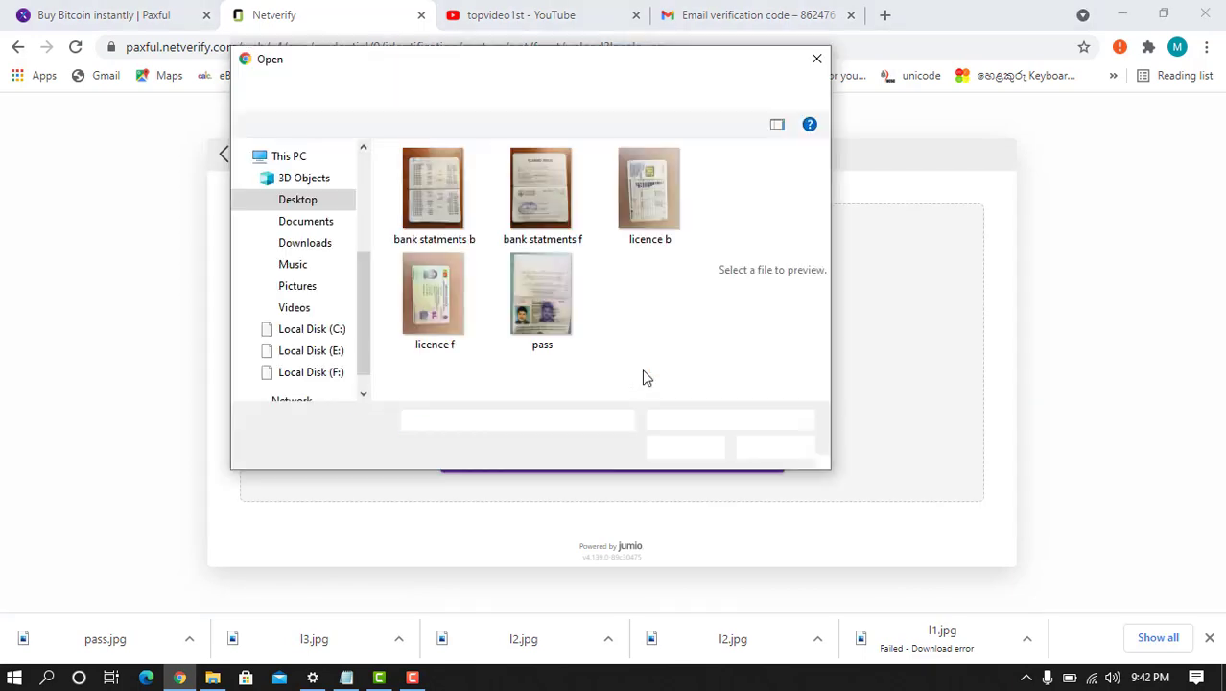
click(539, 288)
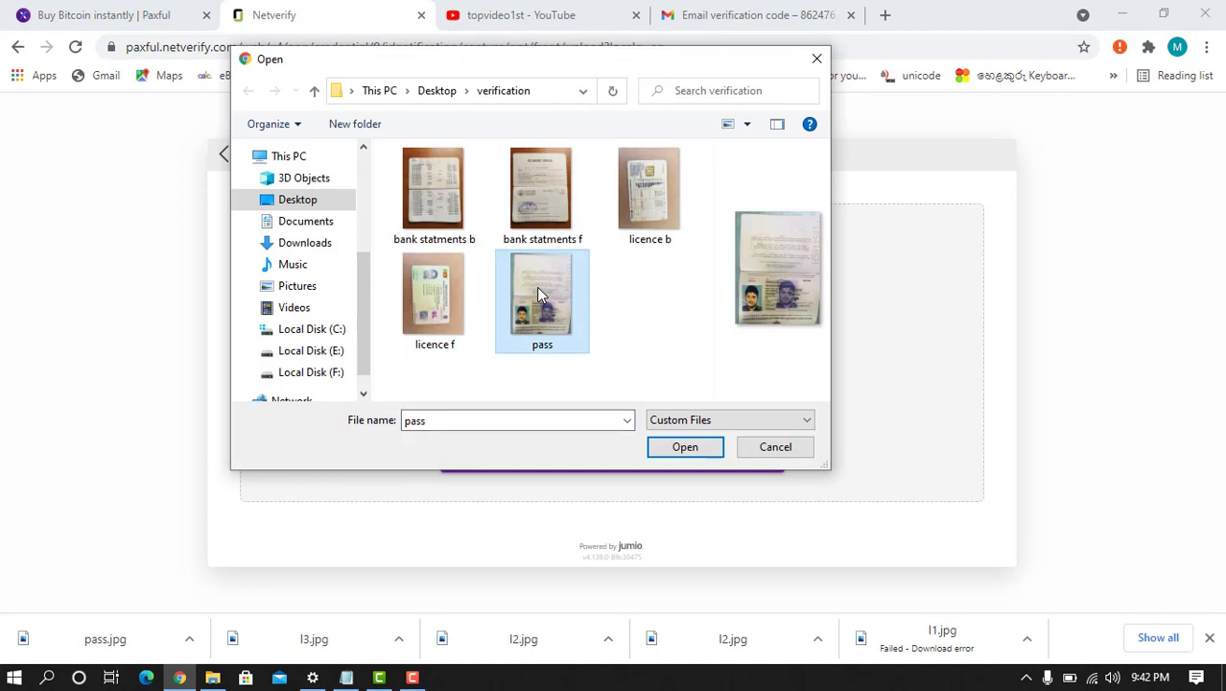
click(683, 447)
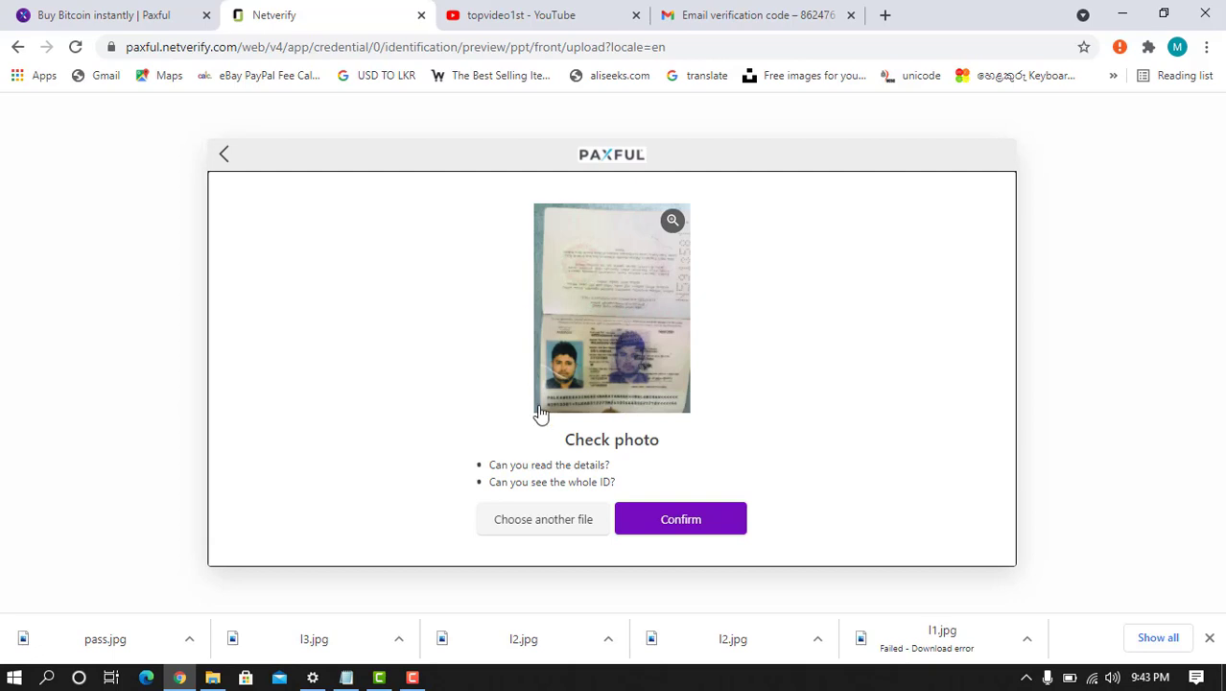
click(703, 523)
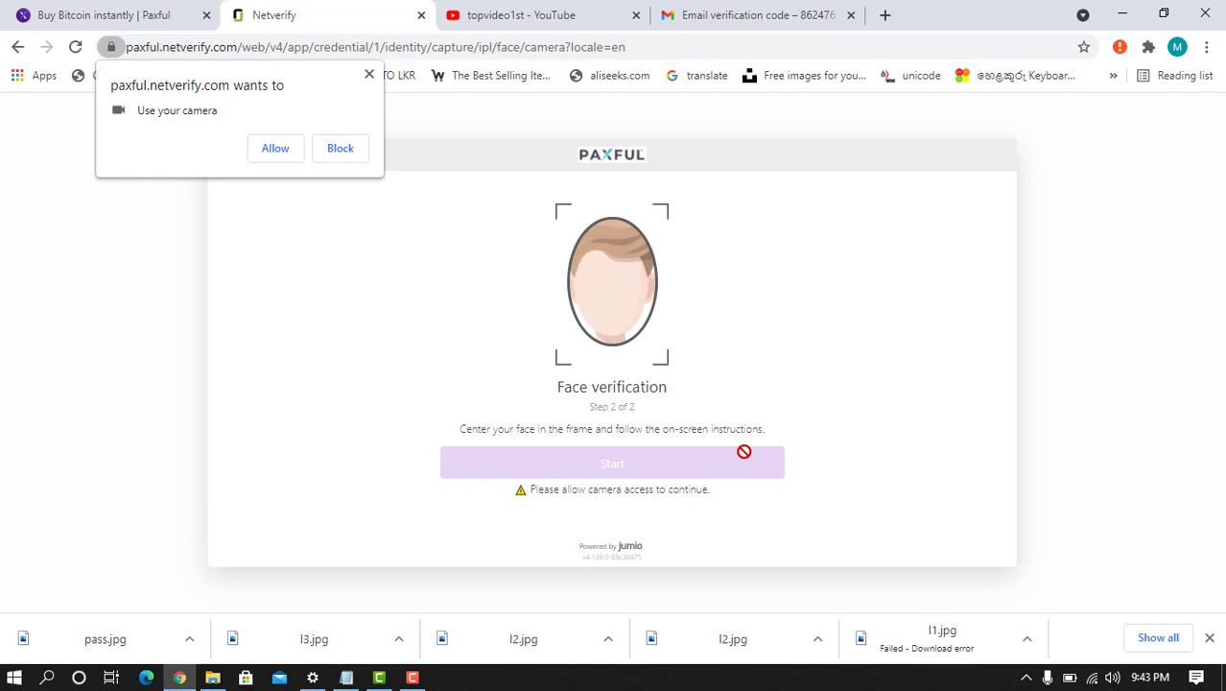
click(286, 146)
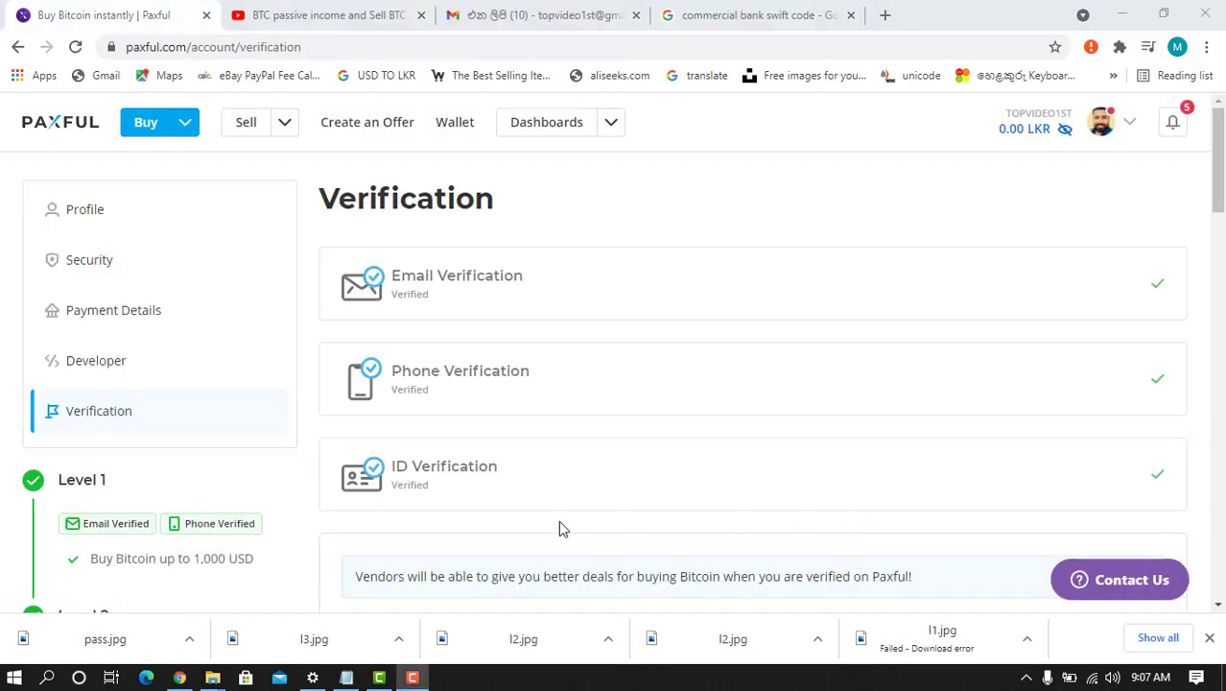
scroll(29, 415, down, 3)
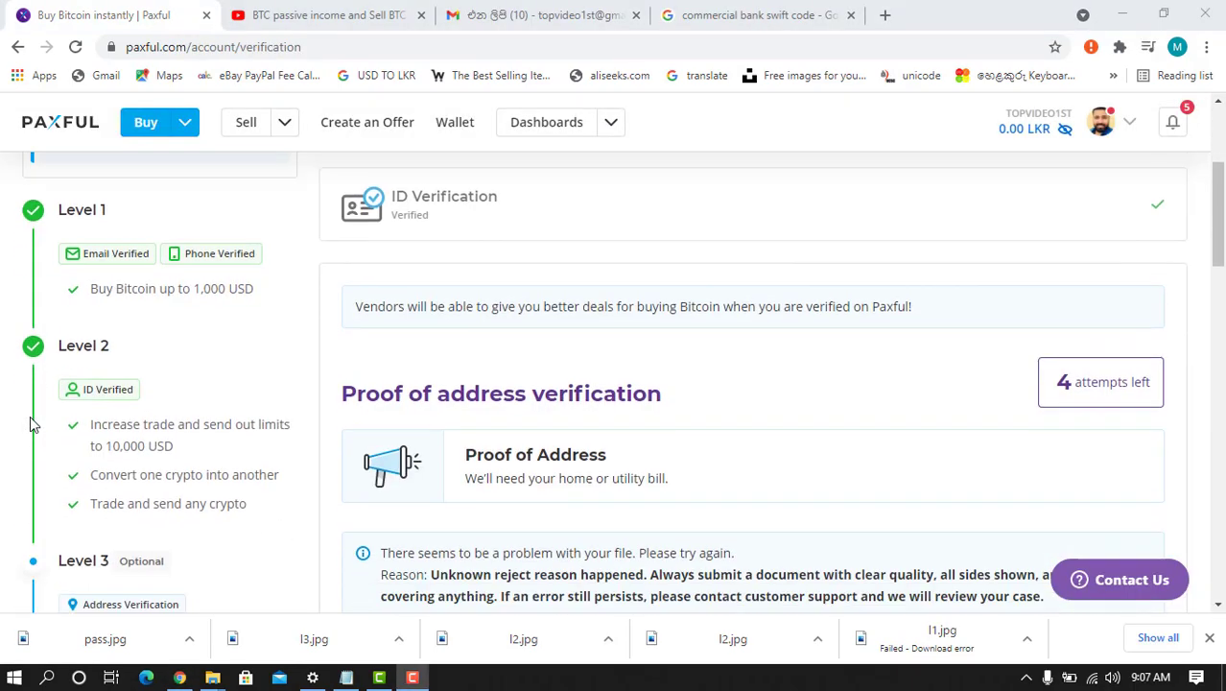
click(65, 395)
drag(65, 395, 164, 390)
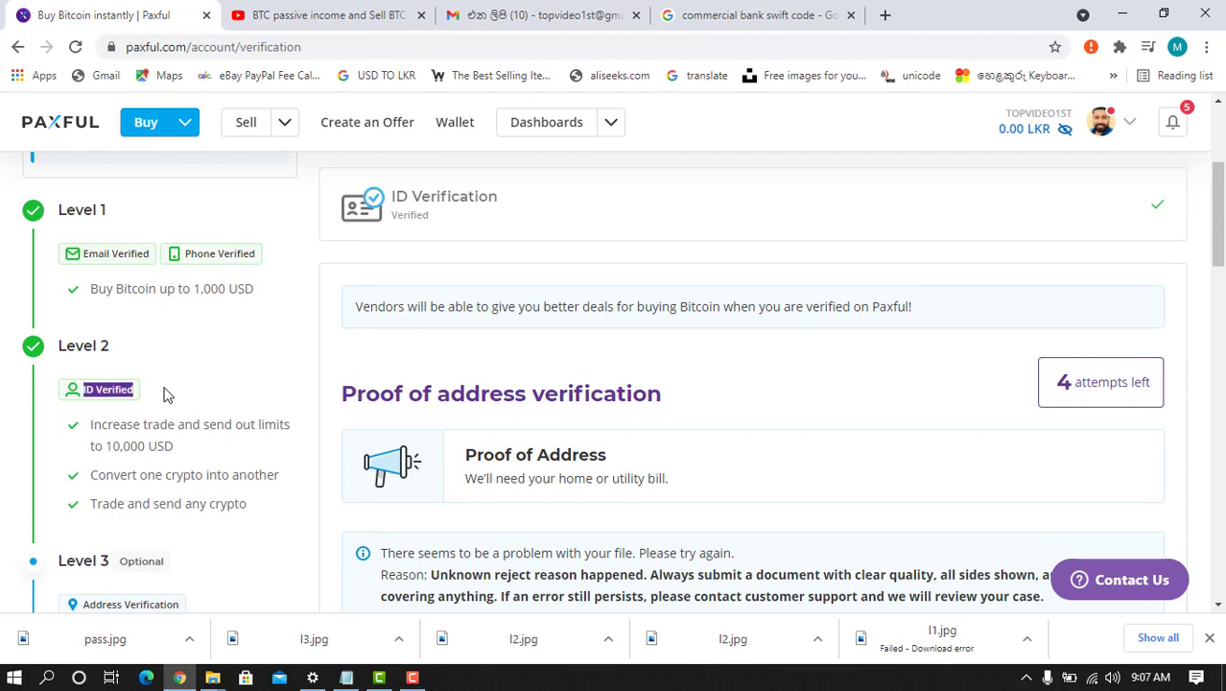
click(227, 391)
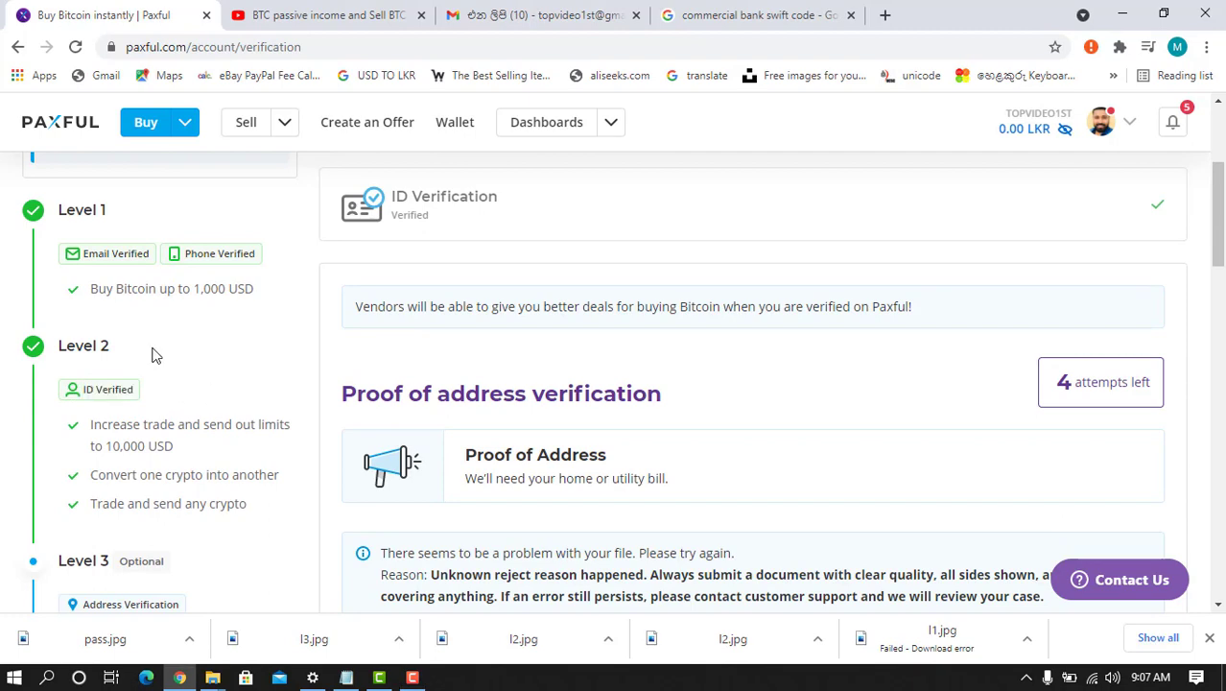
scroll(154, 355, up, 3)
scroll(154, 355, down, 2)
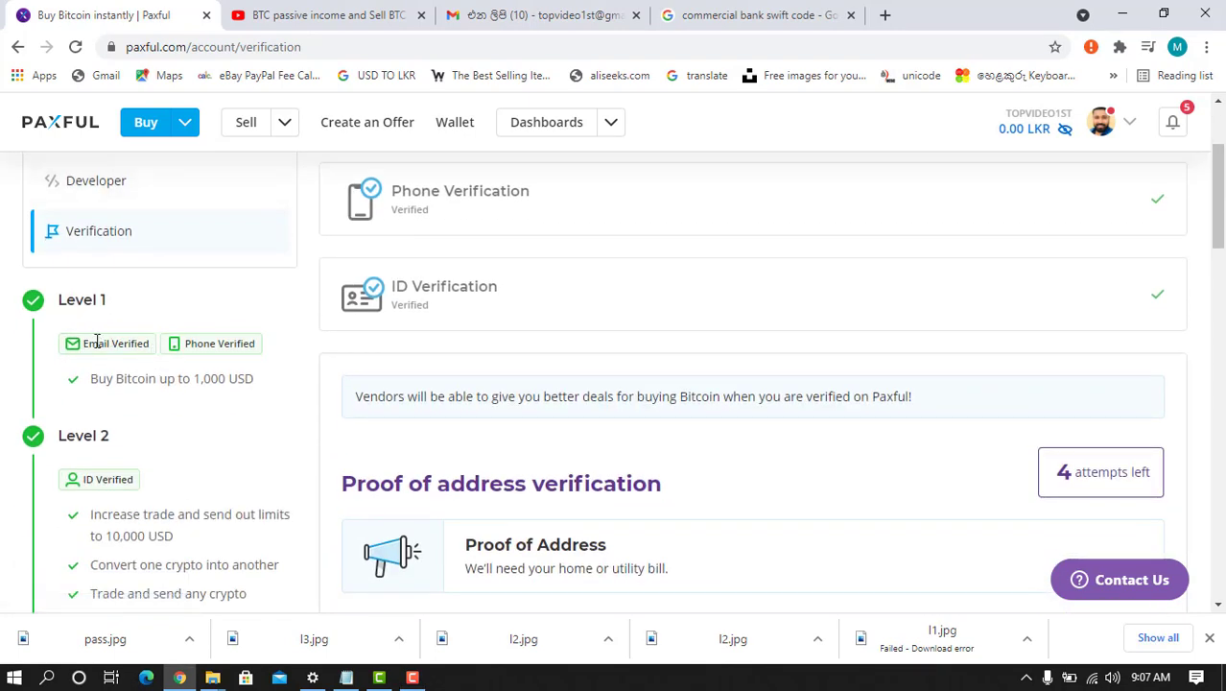
drag(96, 342, 187, 351)
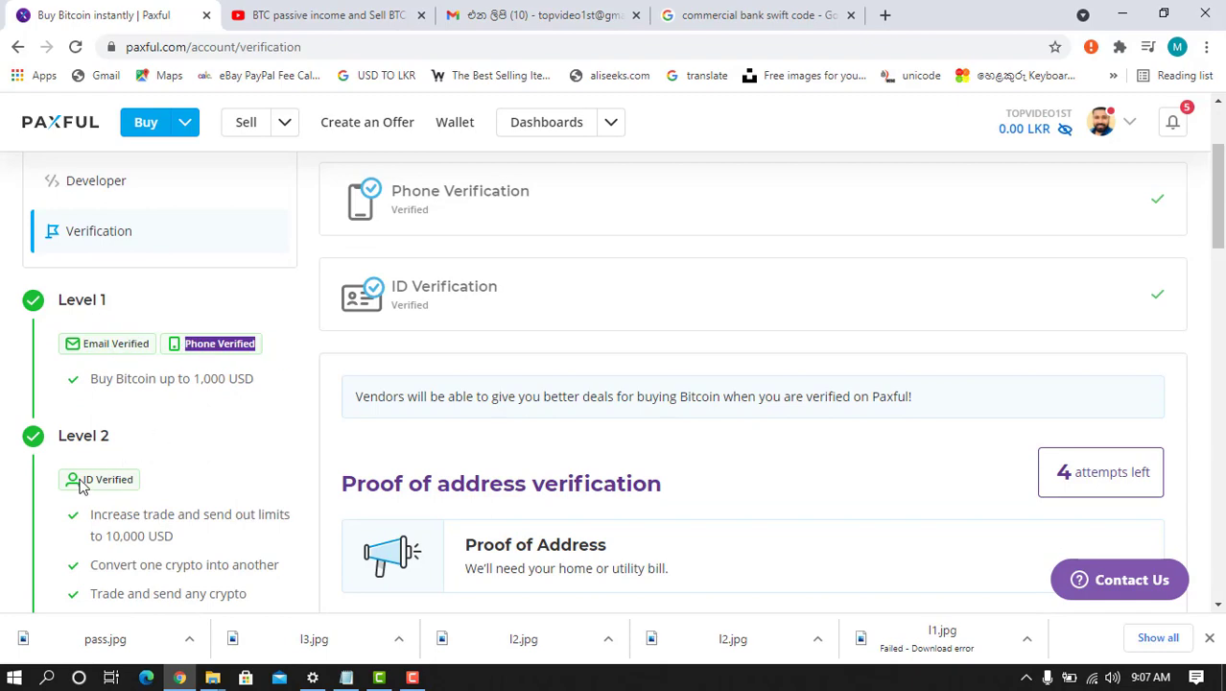
drag(79, 479, 133, 480)
click(174, 414)
scroll(179, 412, down, 3)
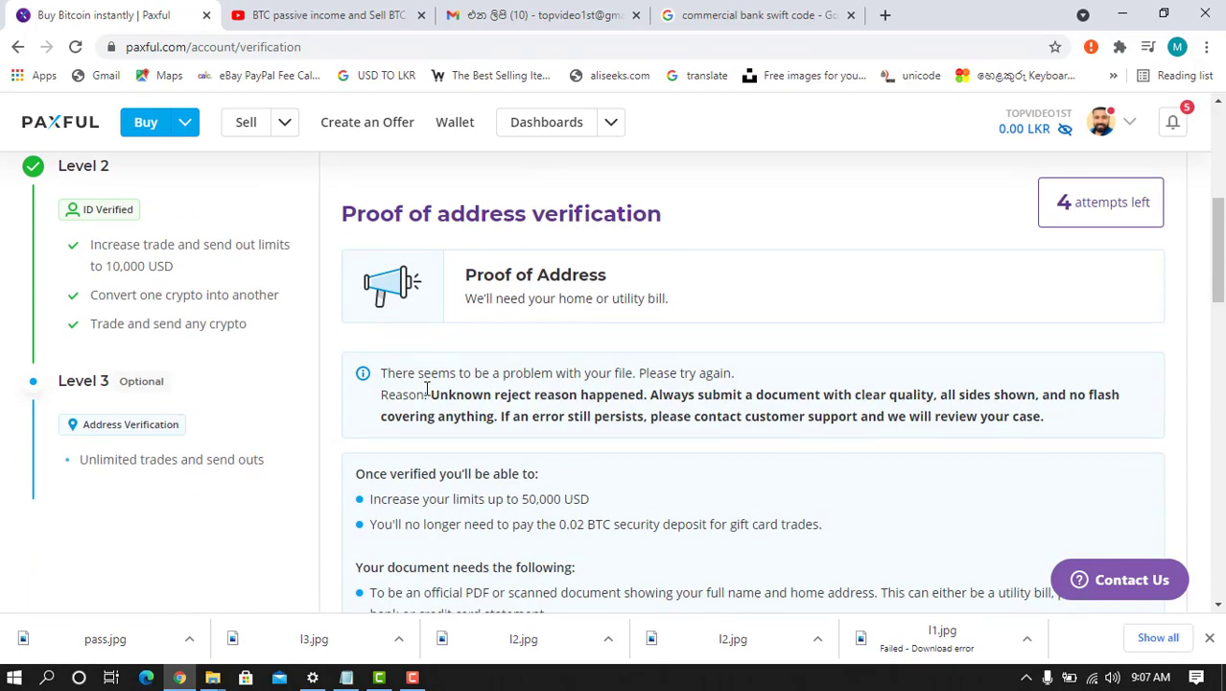
scroll(471, 345, up, 2)
drag(344, 400, 671, 402)
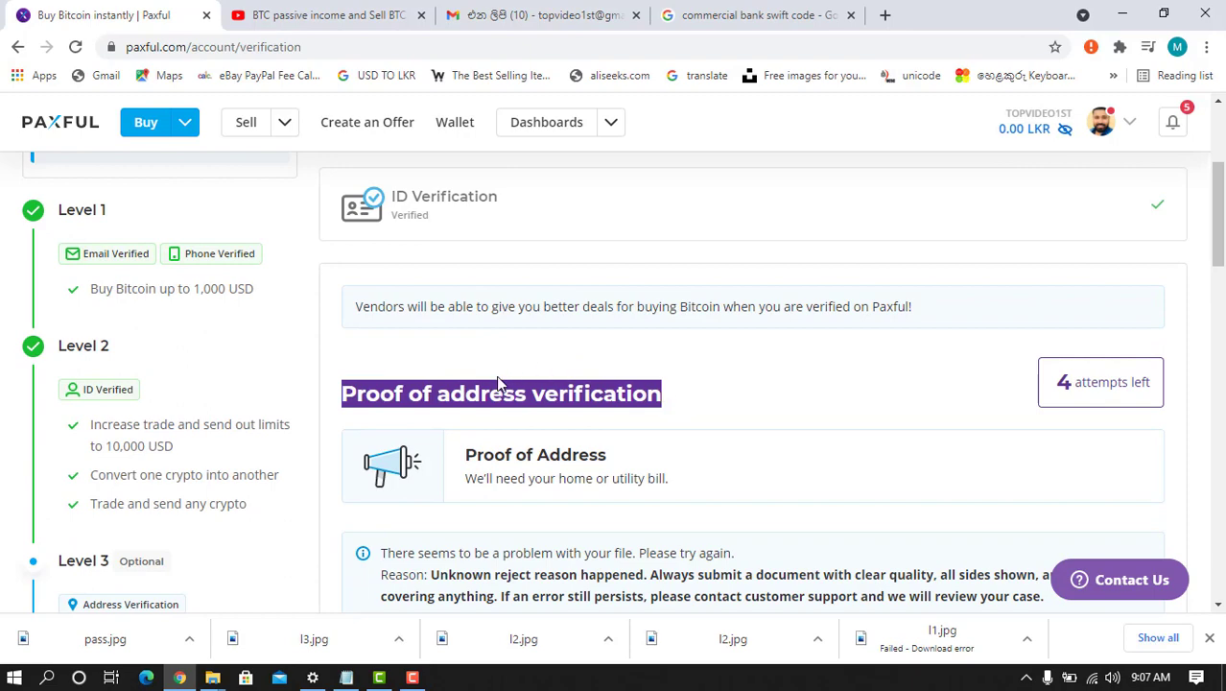
scroll(493, 375, down, 2)
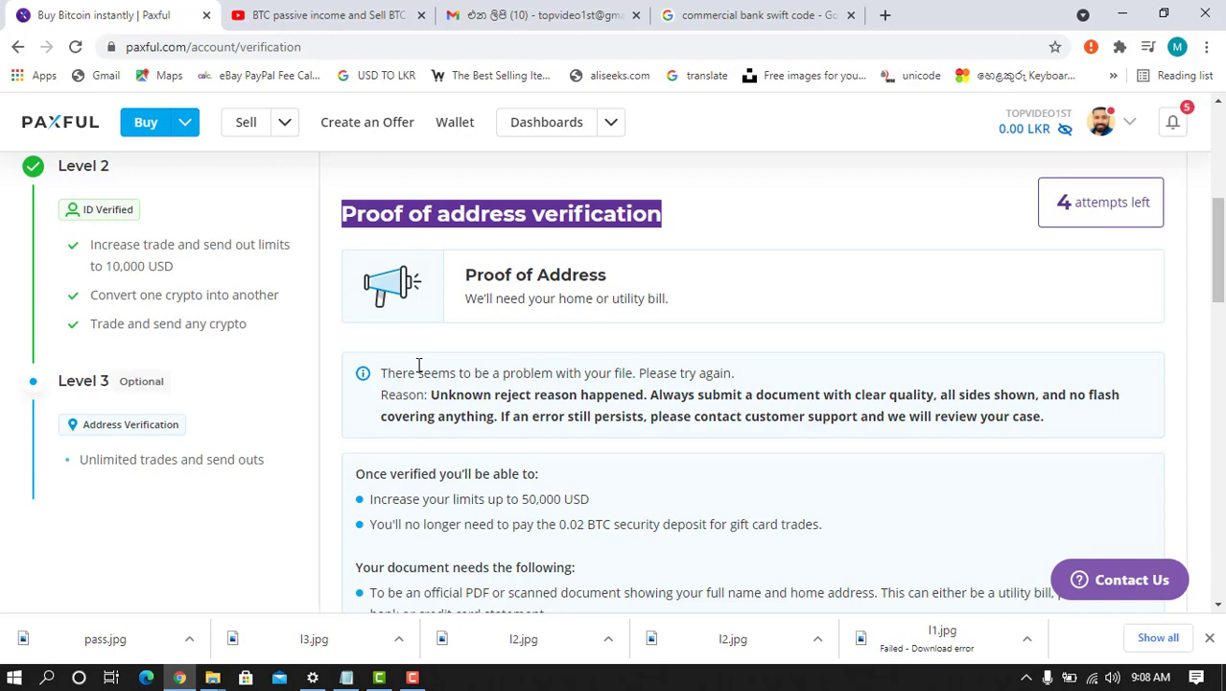
scroll(426, 358, up, 4)
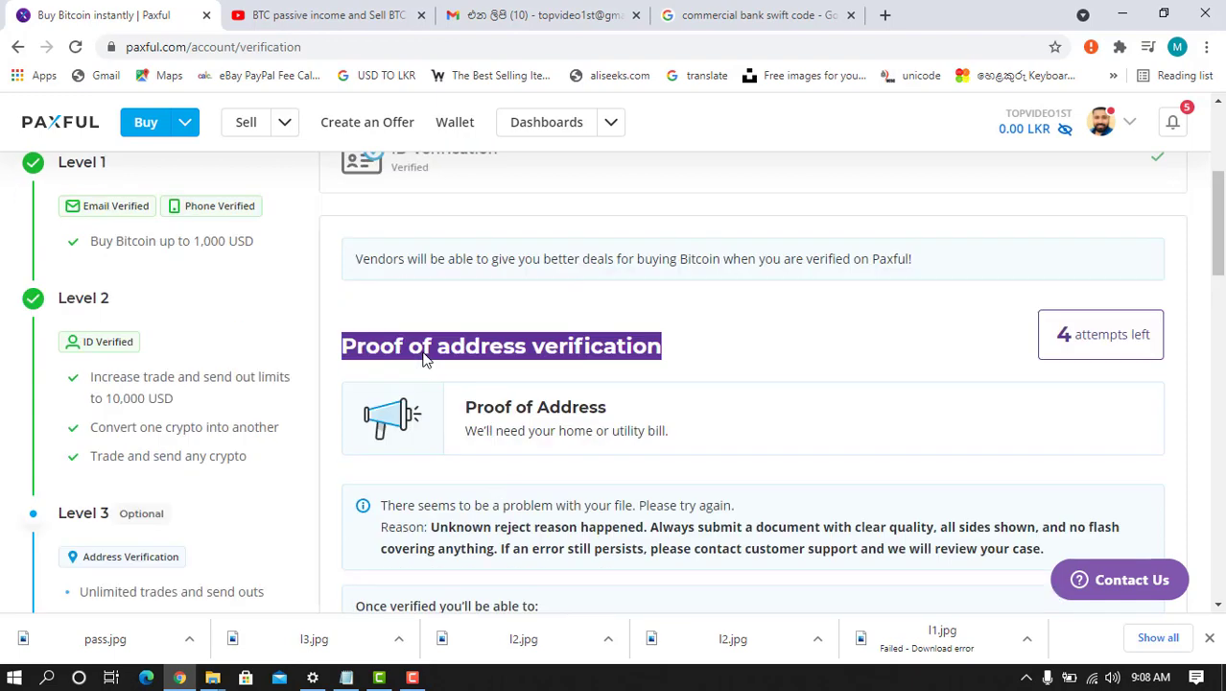
scroll(422, 326, up, 1)
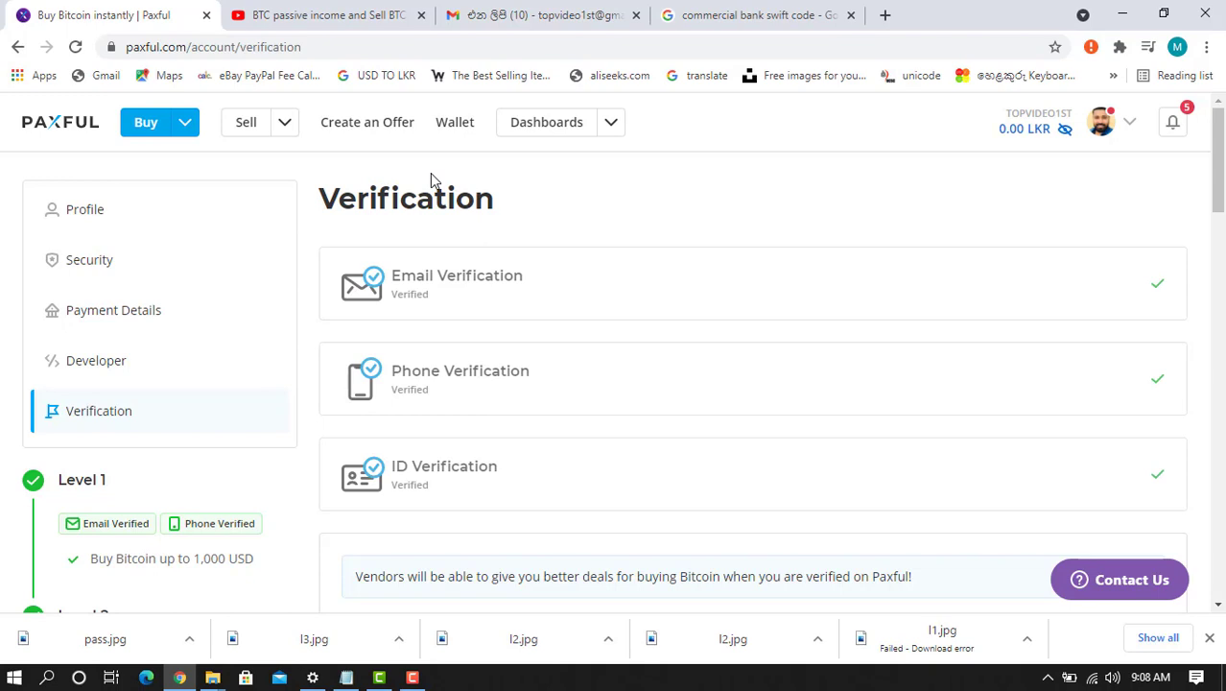
Show and highlight the wallet's Bitcoin receiving address, then go to Sell offers
click(456, 125)
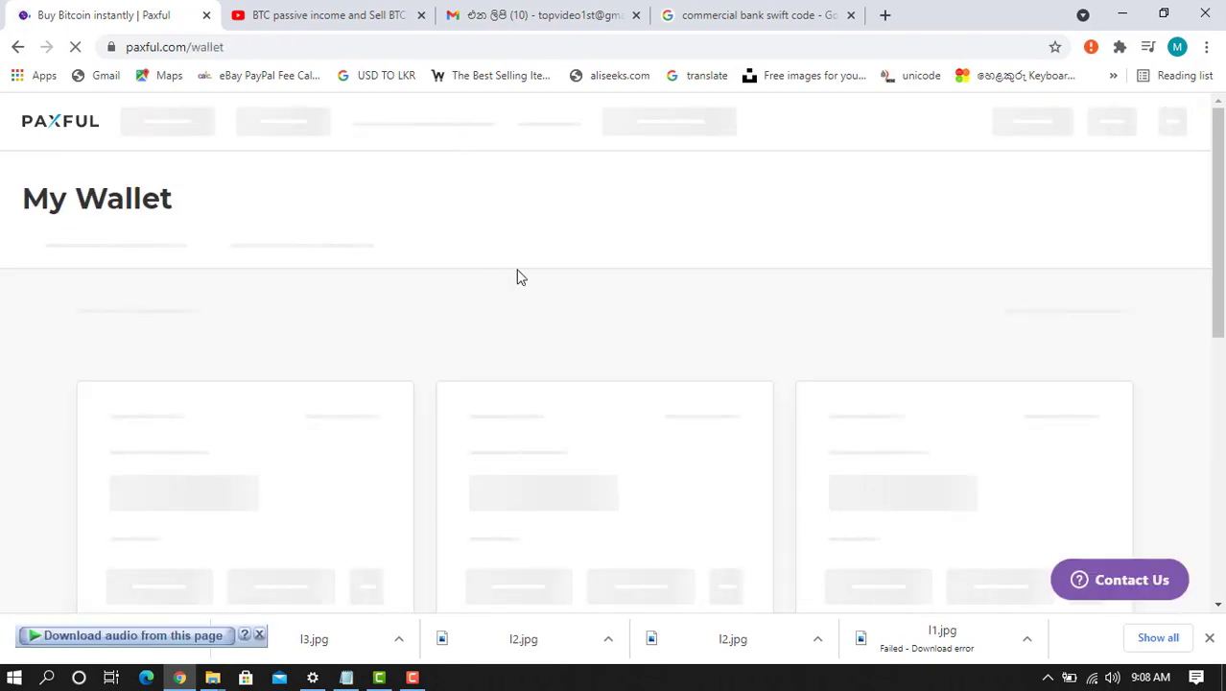
scroll(514, 278, down, 2)
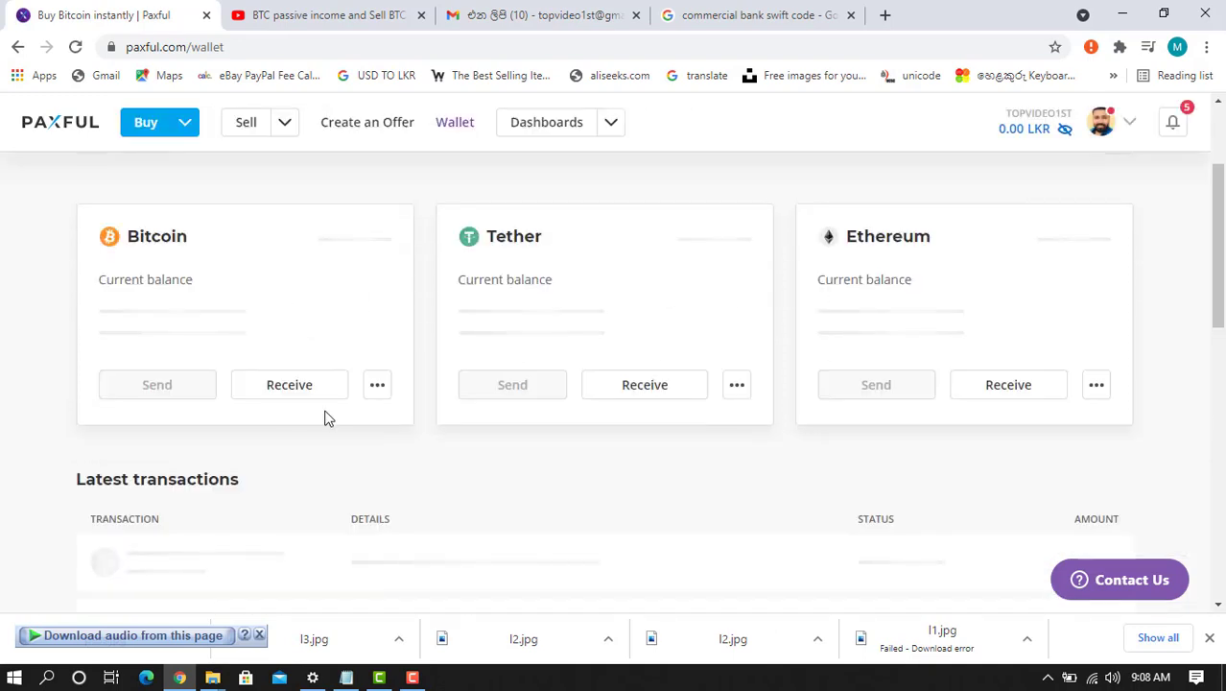
click(299, 386)
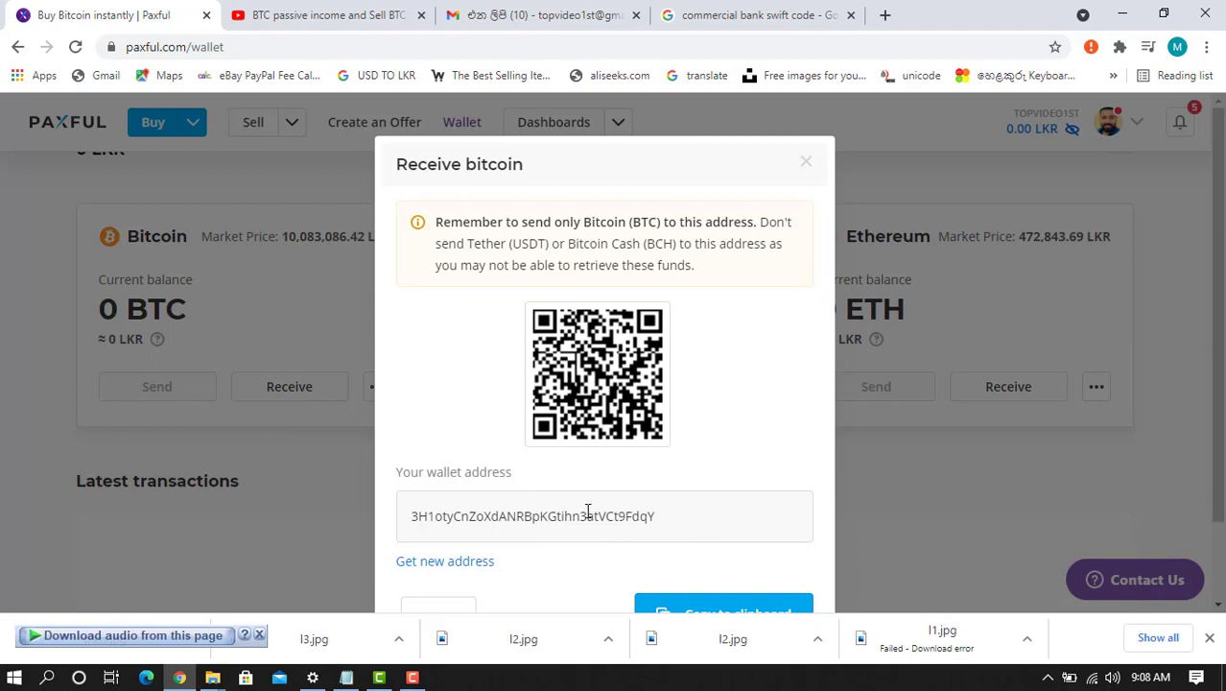
drag(412, 515, 720, 523)
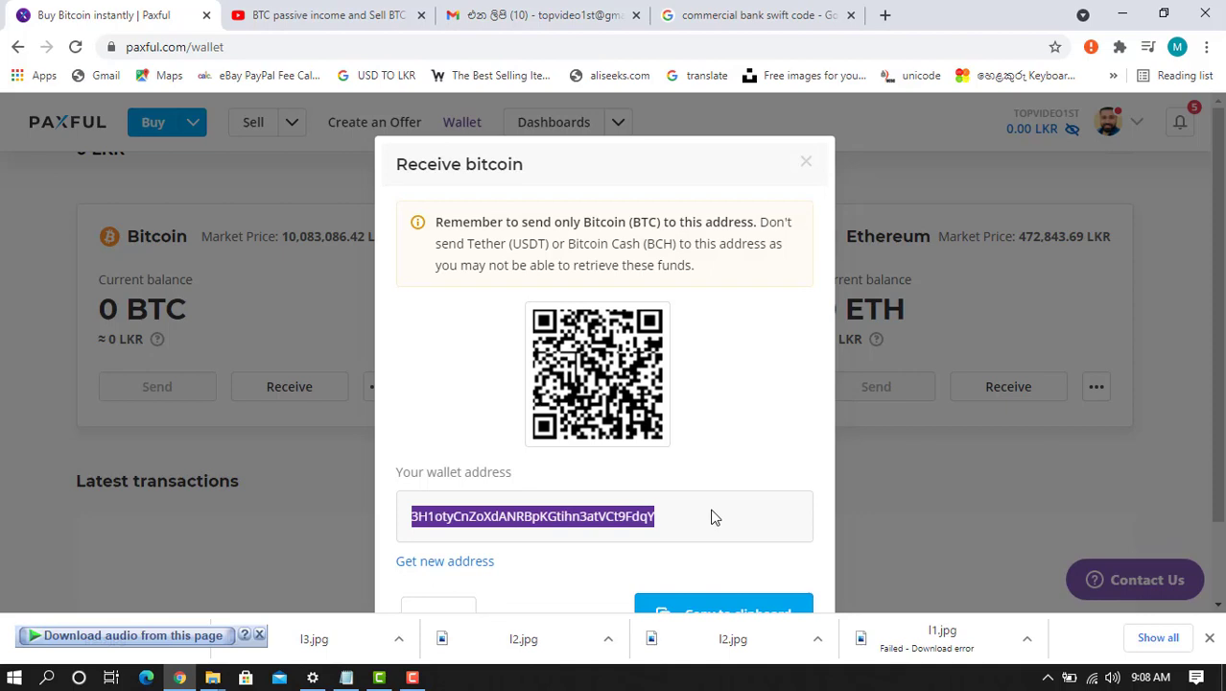
click(805, 162)
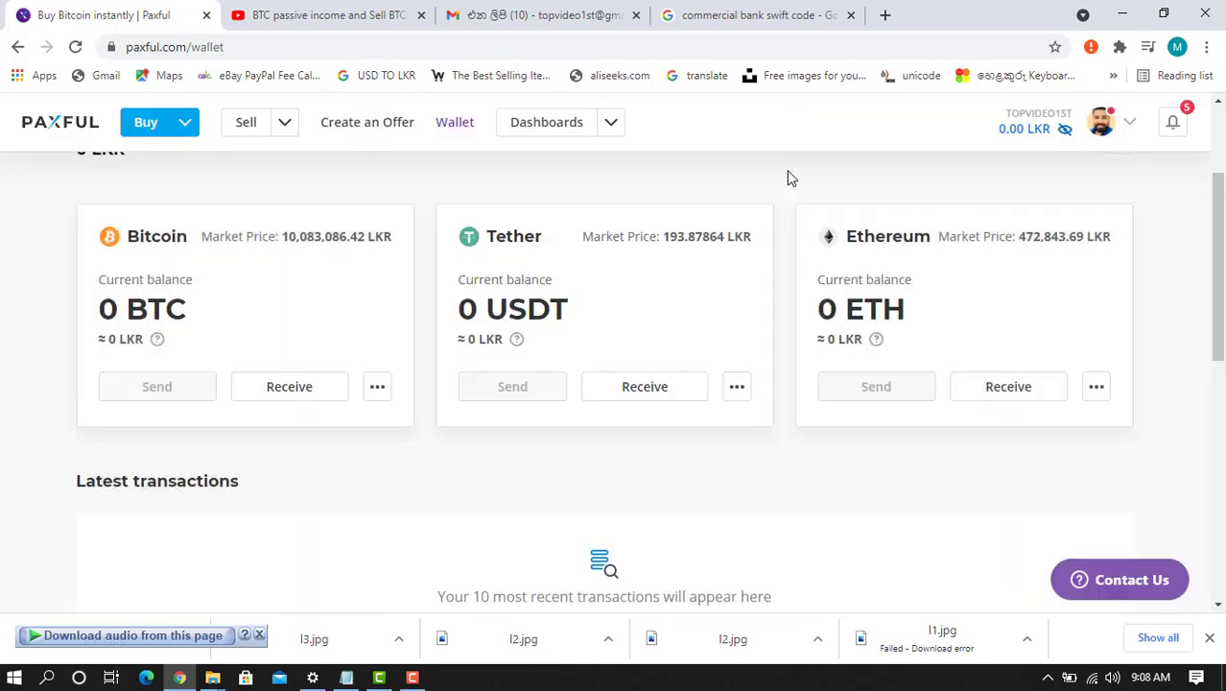
scroll(422, 209, up, 2)
scroll(422, 209, up, 1)
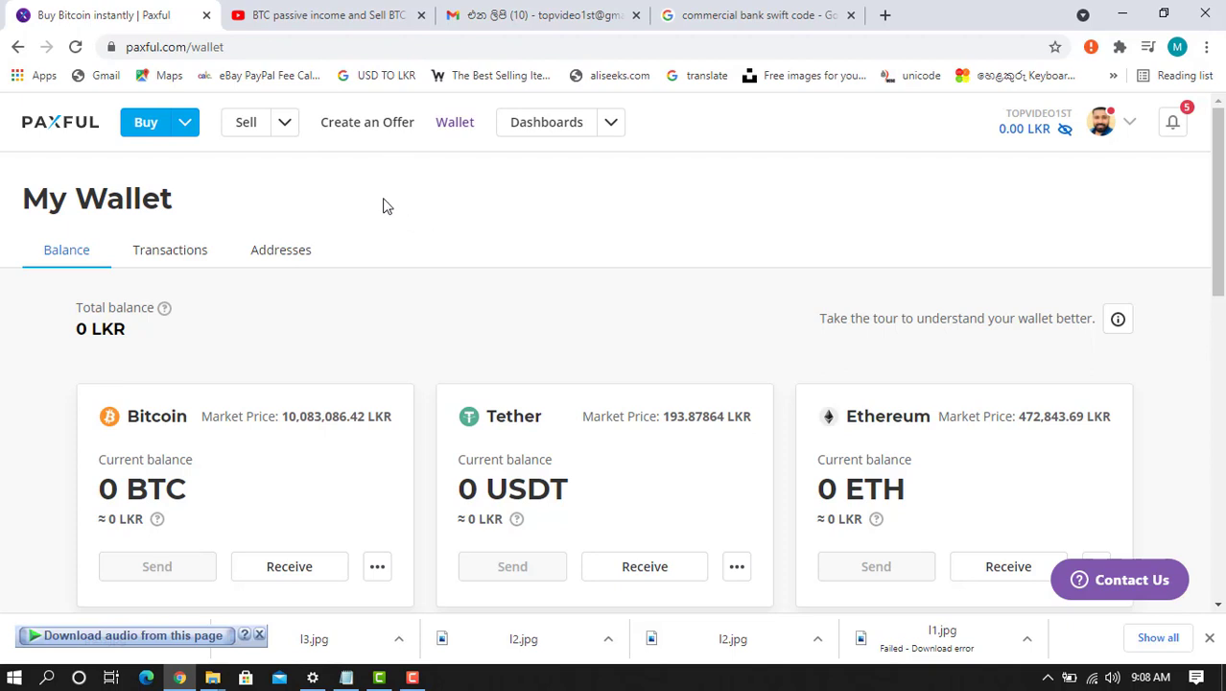
click(247, 125)
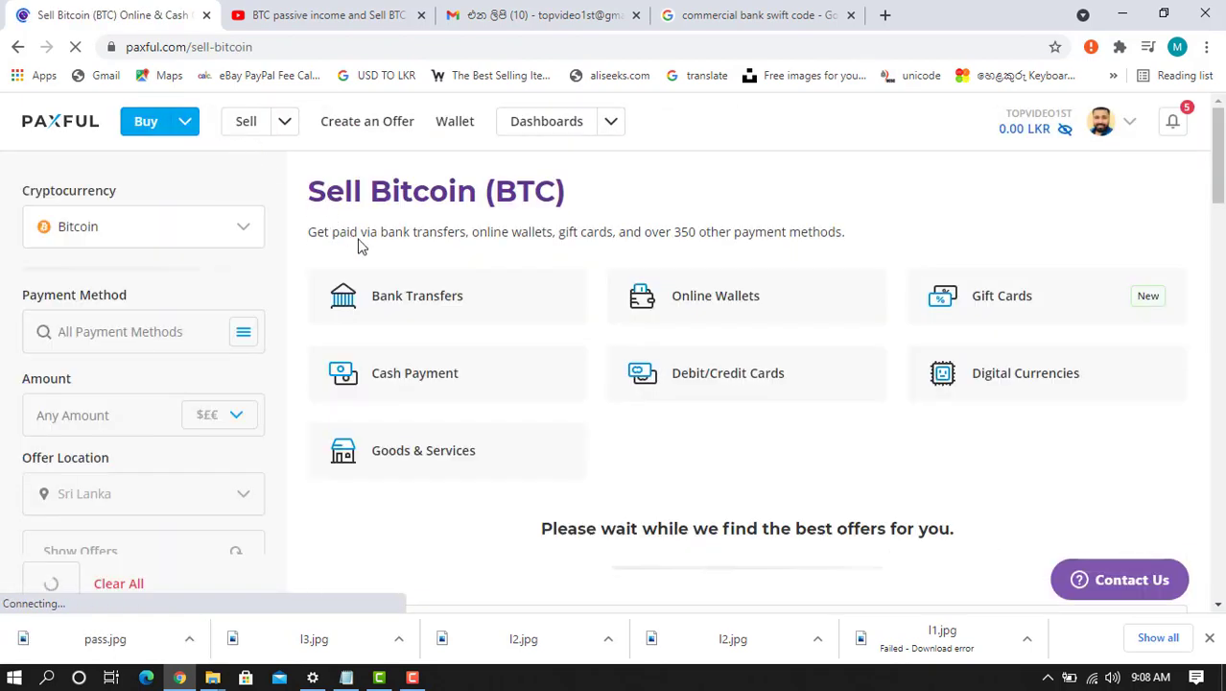
Browse the Sell offers and highlight the first offer's $1.08 rate and minimum limit
scroll(587, 365, down, 5)
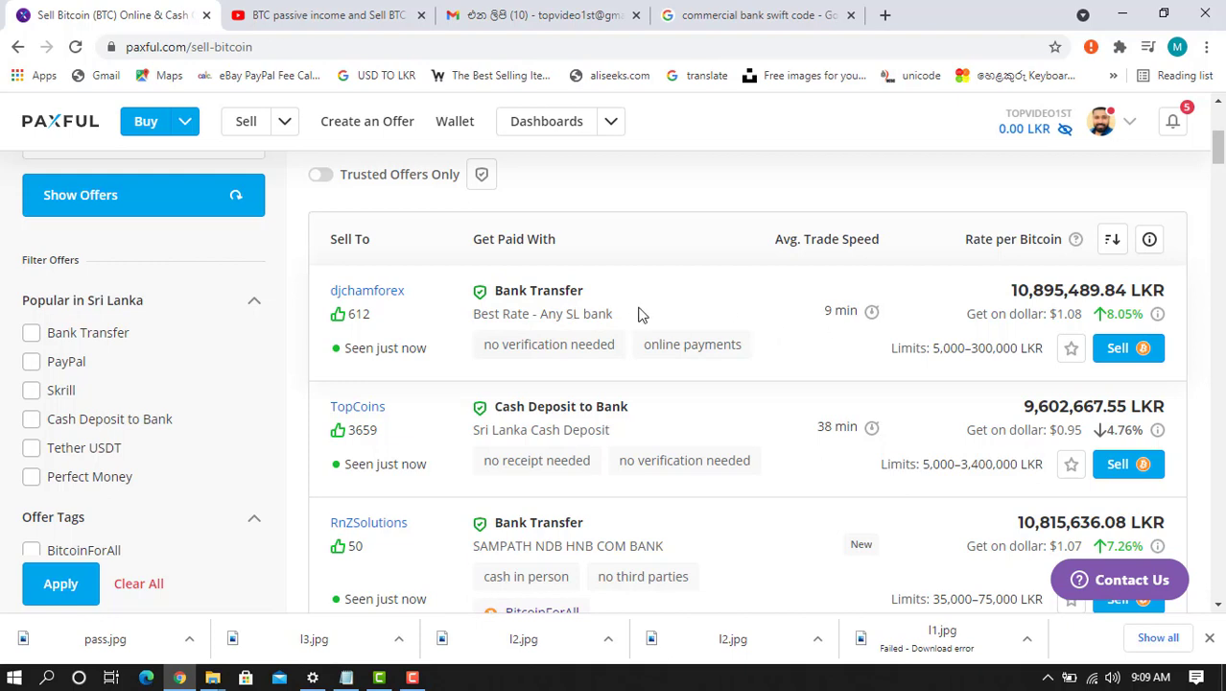
mouse_move(506, 363)
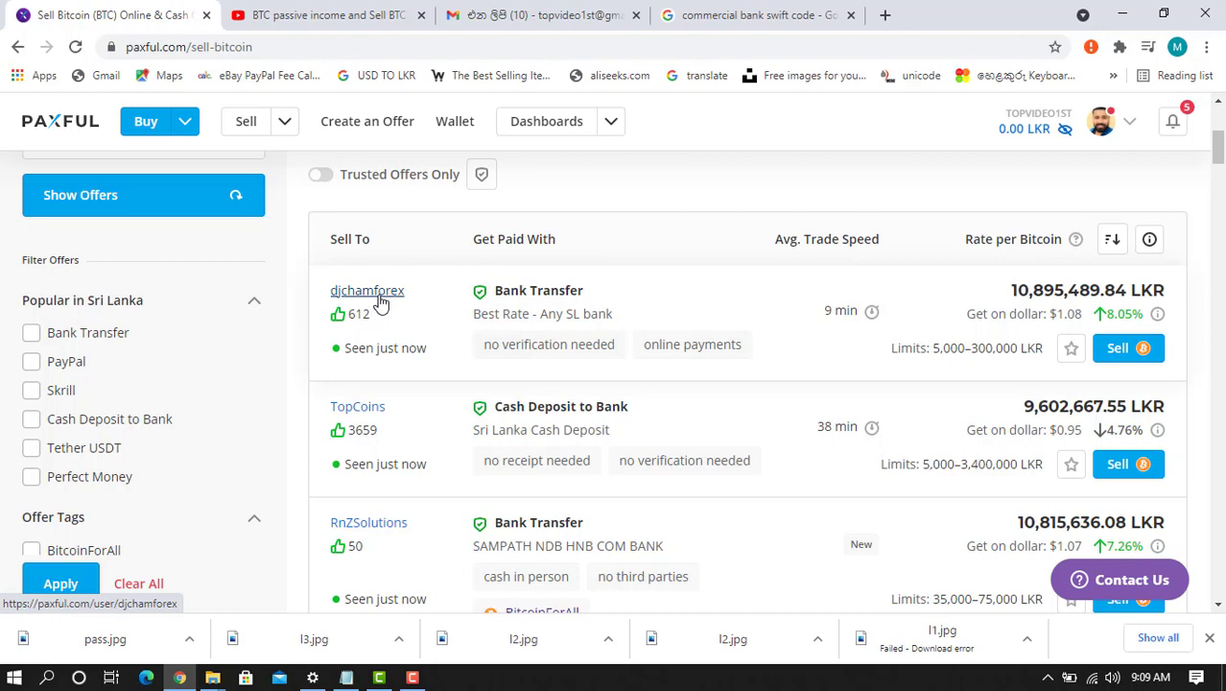
scroll(450, 299, down, 1)
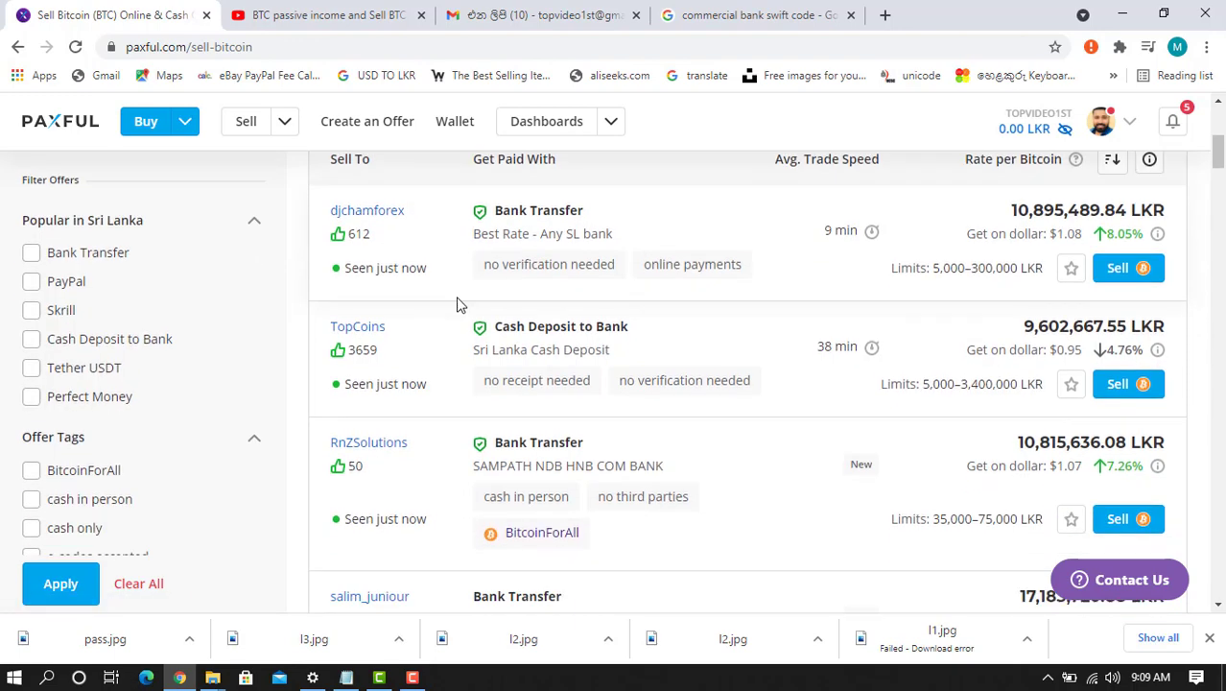
scroll(596, 410, down, 3)
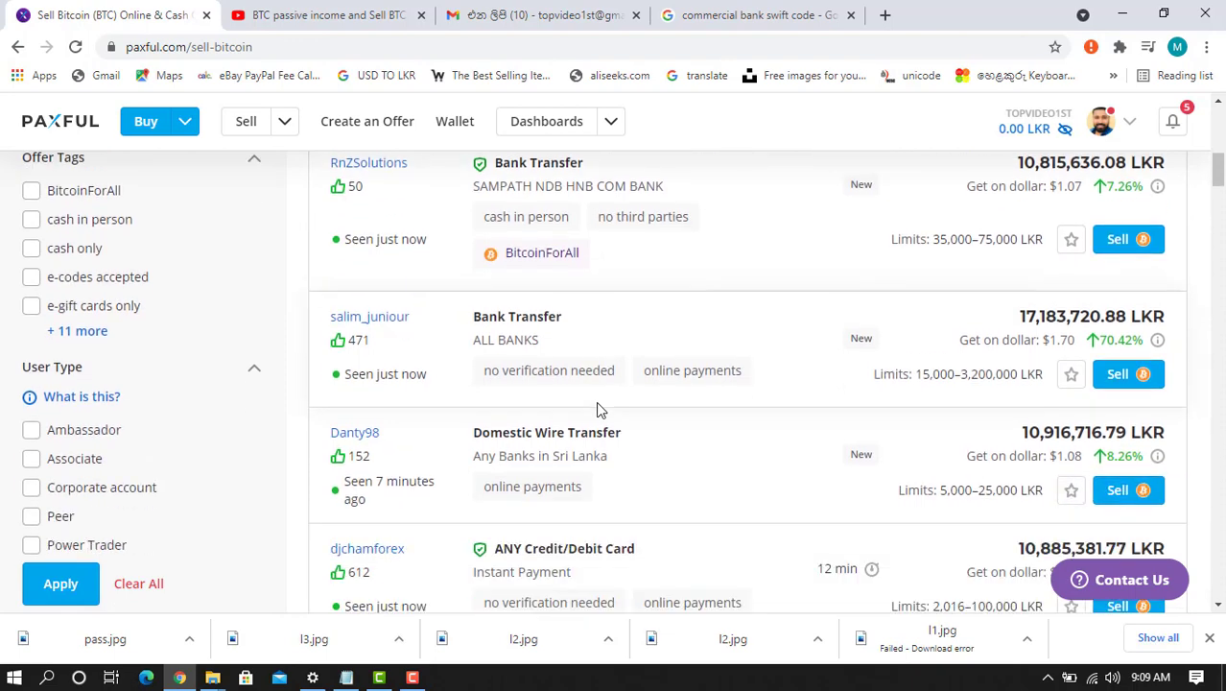
scroll(597, 404, down, 1)
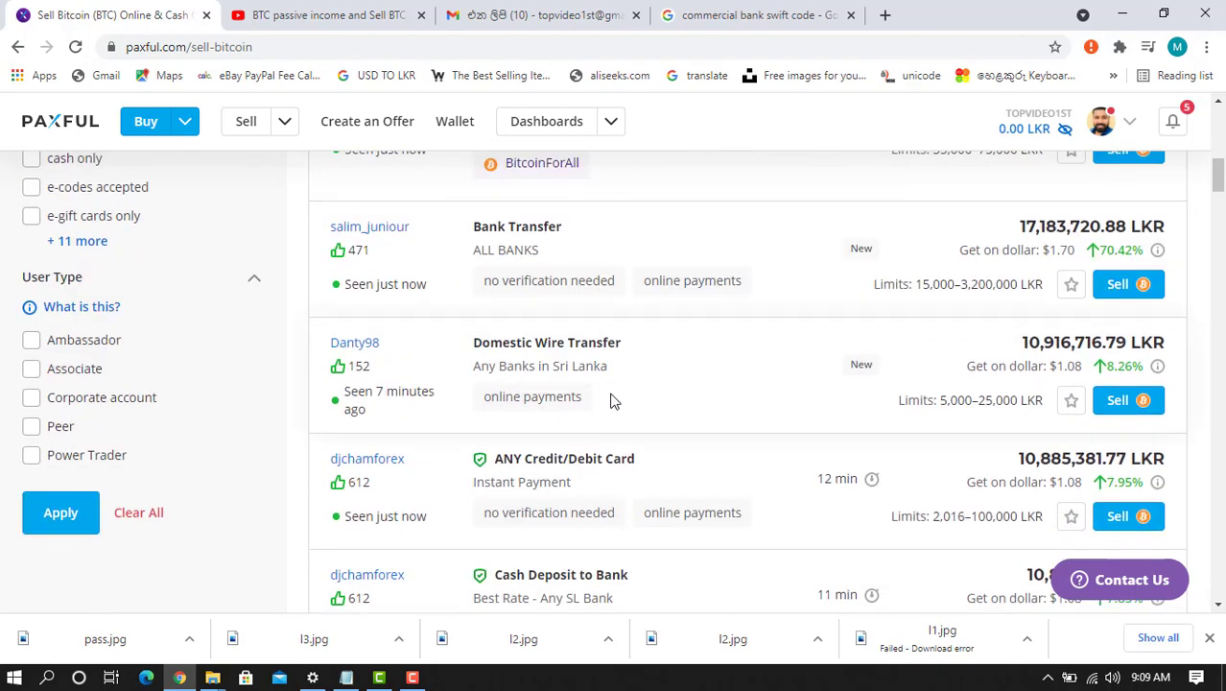
scroll(610, 403, up, 6)
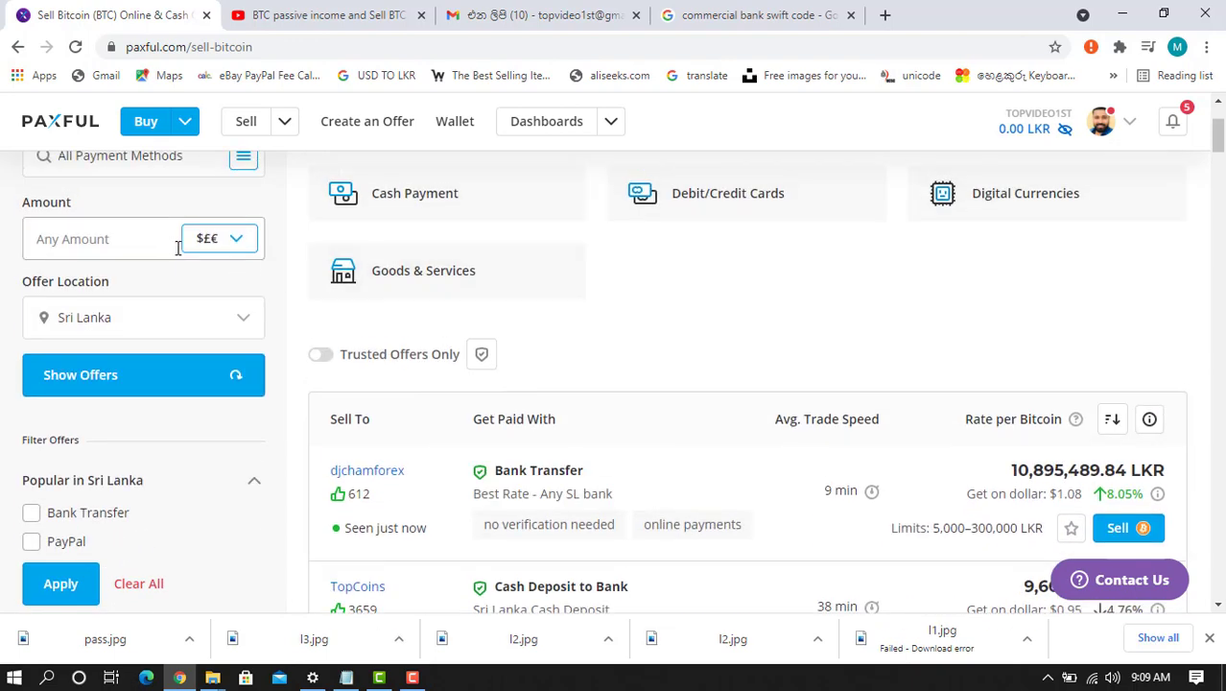
scroll(230, 249, up, 1)
scroll(241, 251, down, 3)
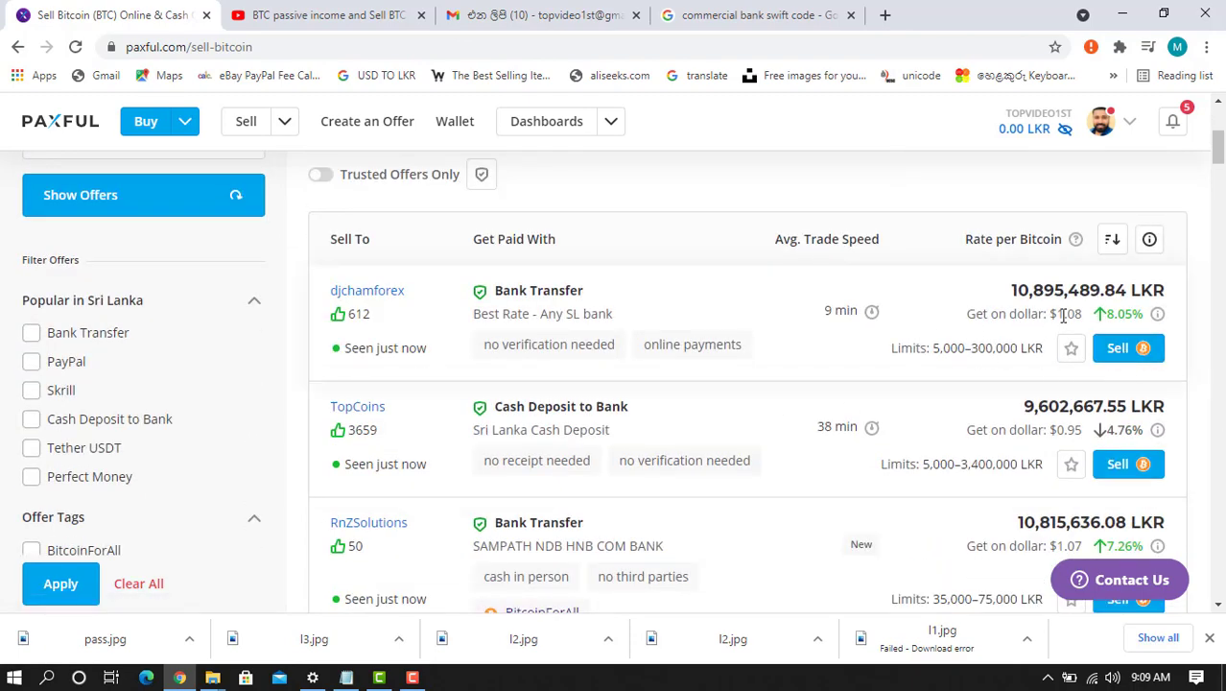
drag(1047, 314, 1083, 315)
mouse_move(932, 348)
mouse_down()
mouse_move(972, 351)
mouse_move(949, 351)
mouse_up()
click(945, 351)
Highlight the 35,000 and 2,000–200,000 limits and open the Cash in Person offer
scroll(1012, 348, down, 1)
scroll(1009, 353, down, 2)
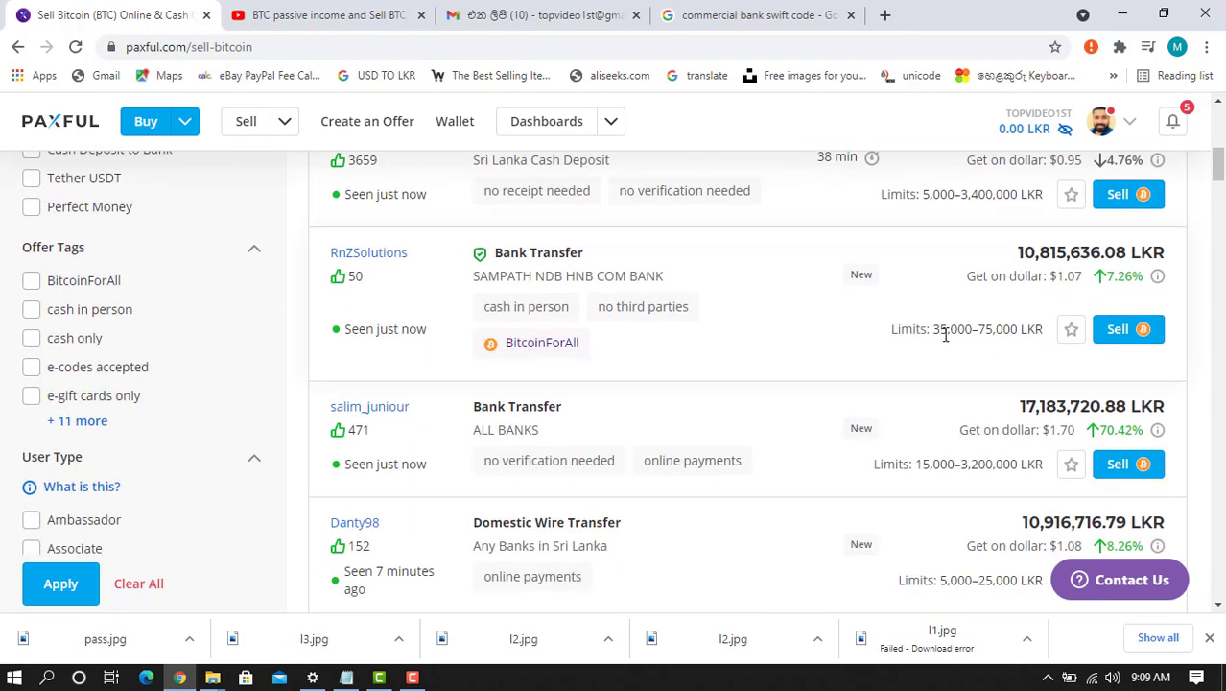
drag(930, 330, 973, 330)
click(1006, 329)
scroll(950, 375, down, 3)
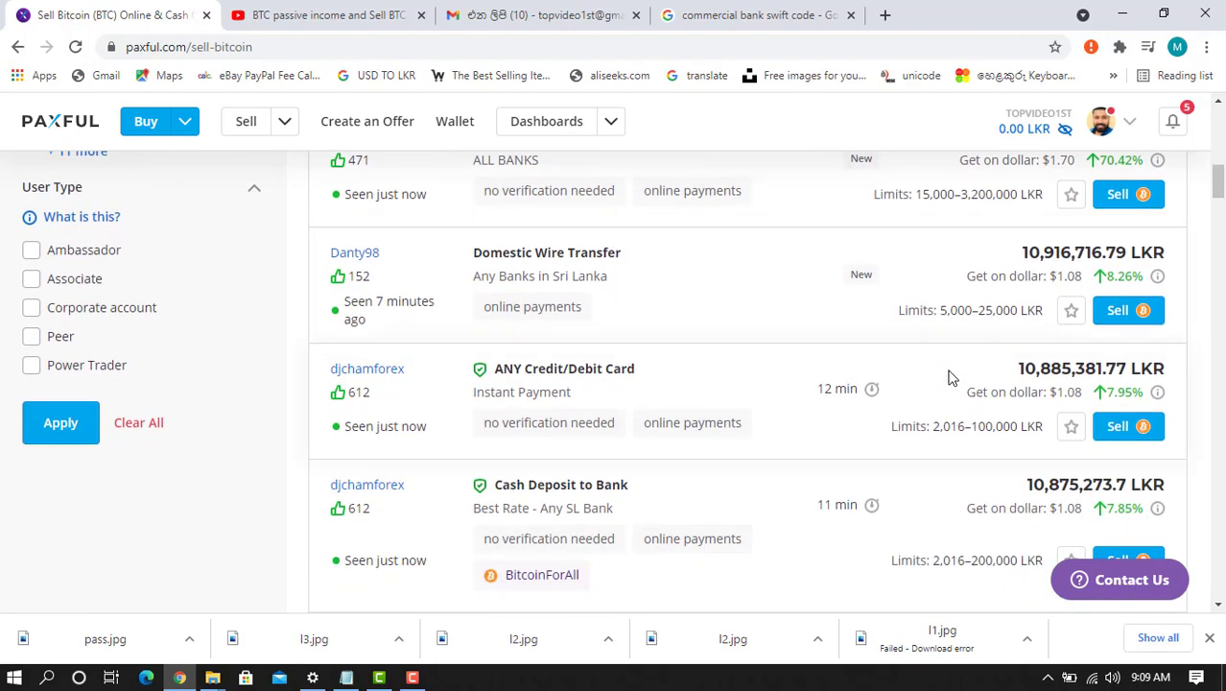
scroll(948, 377, down, 4)
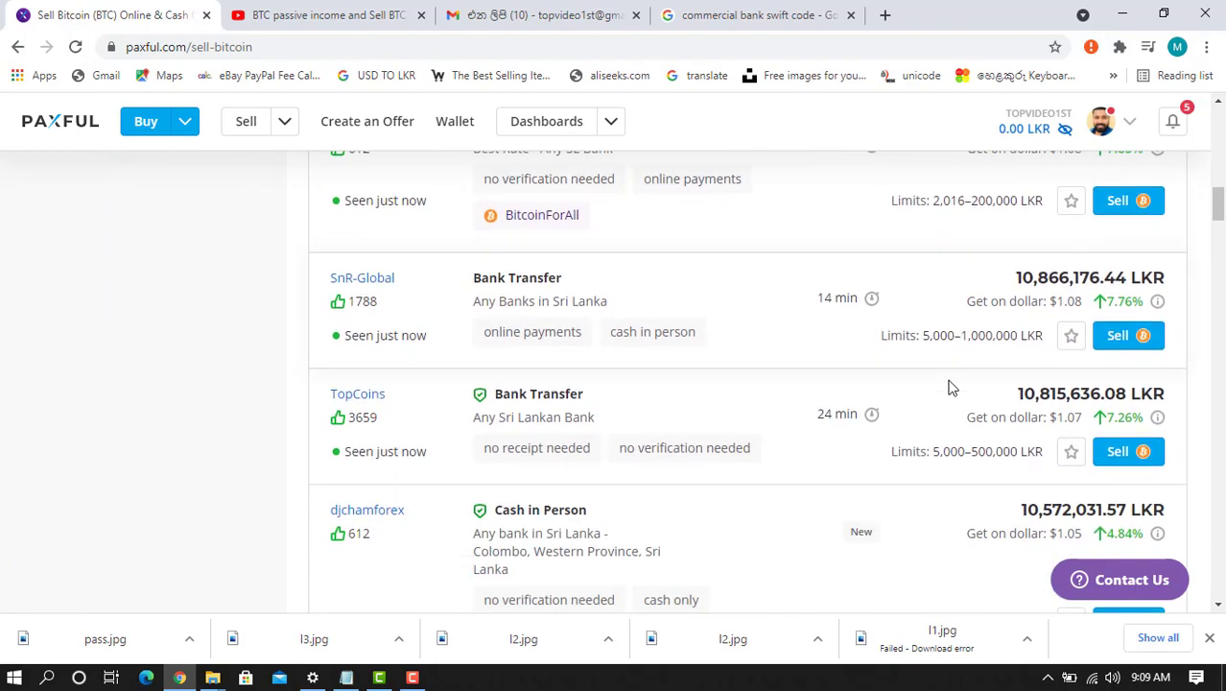
scroll(950, 387, down, 2)
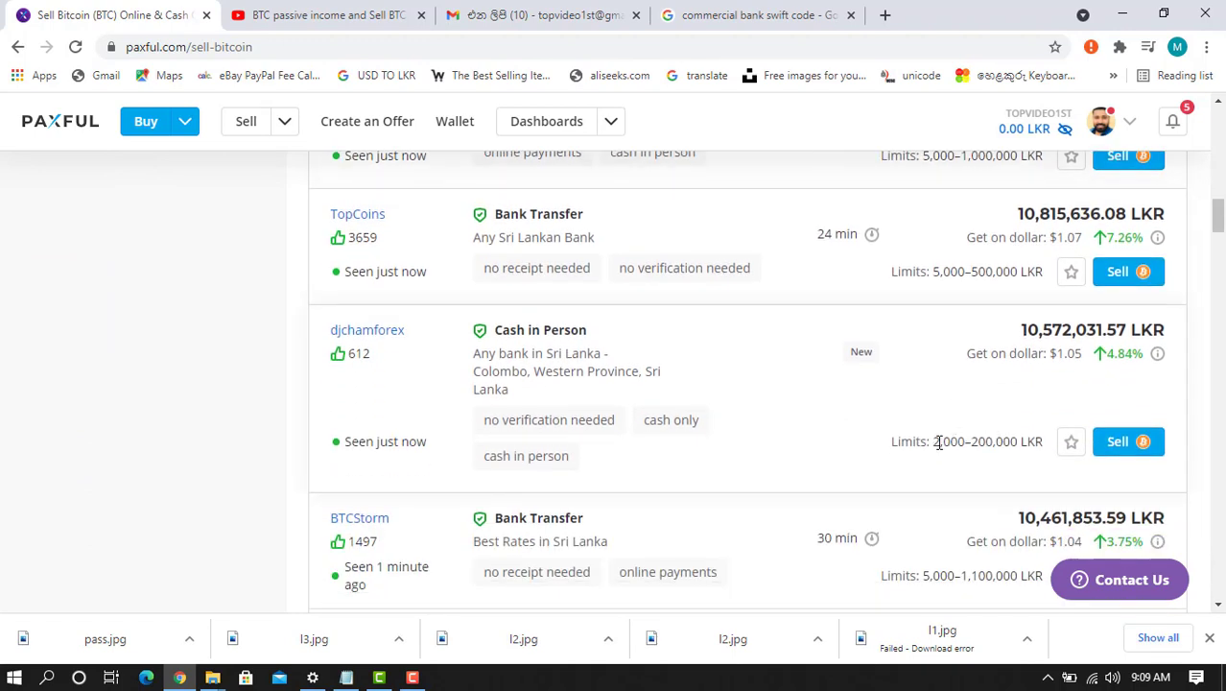
drag(937, 441, 1022, 444)
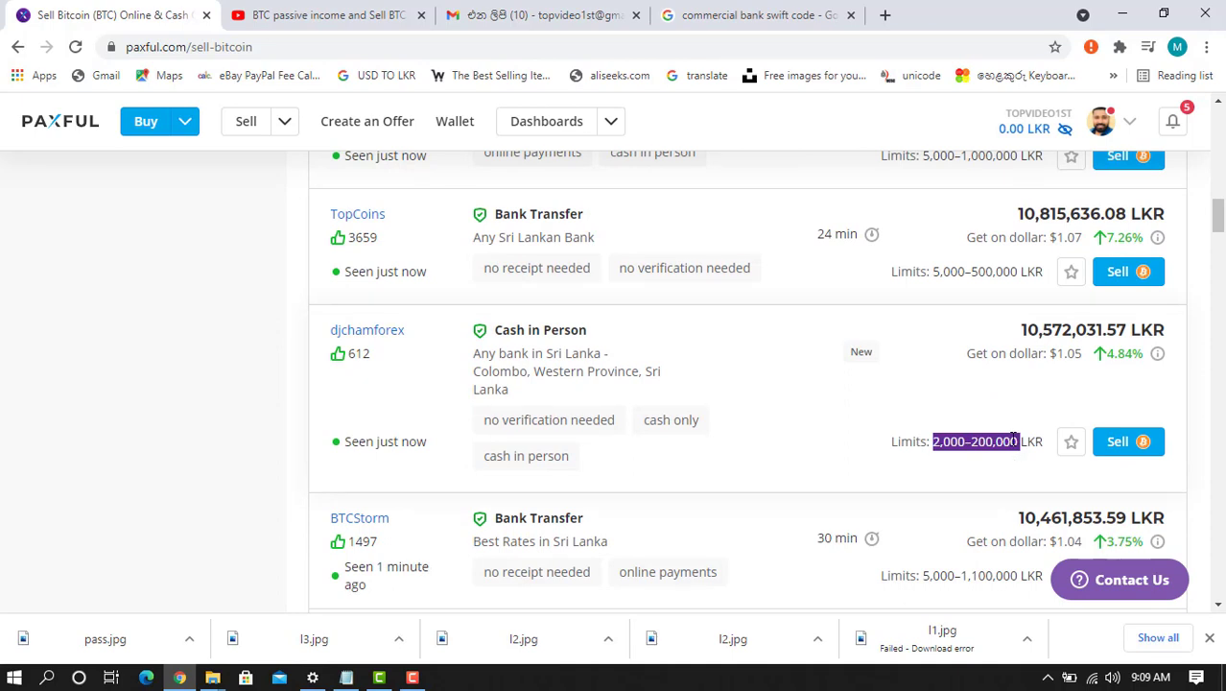
click(941, 401)
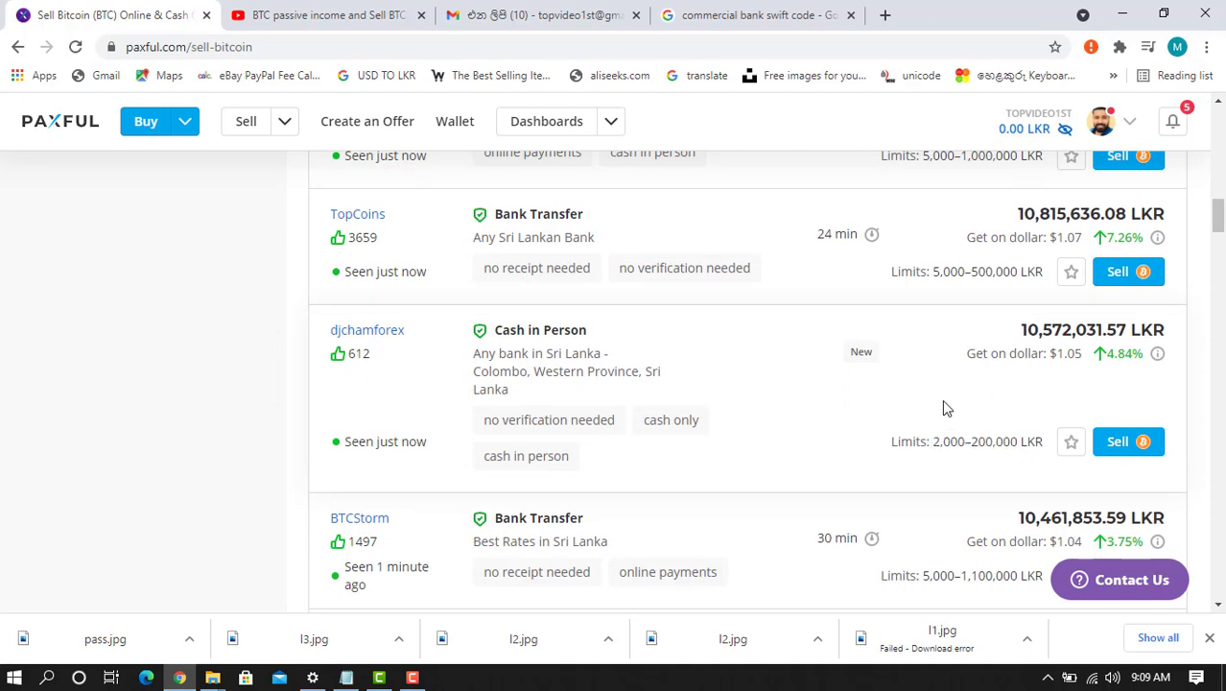
click(1122, 447)
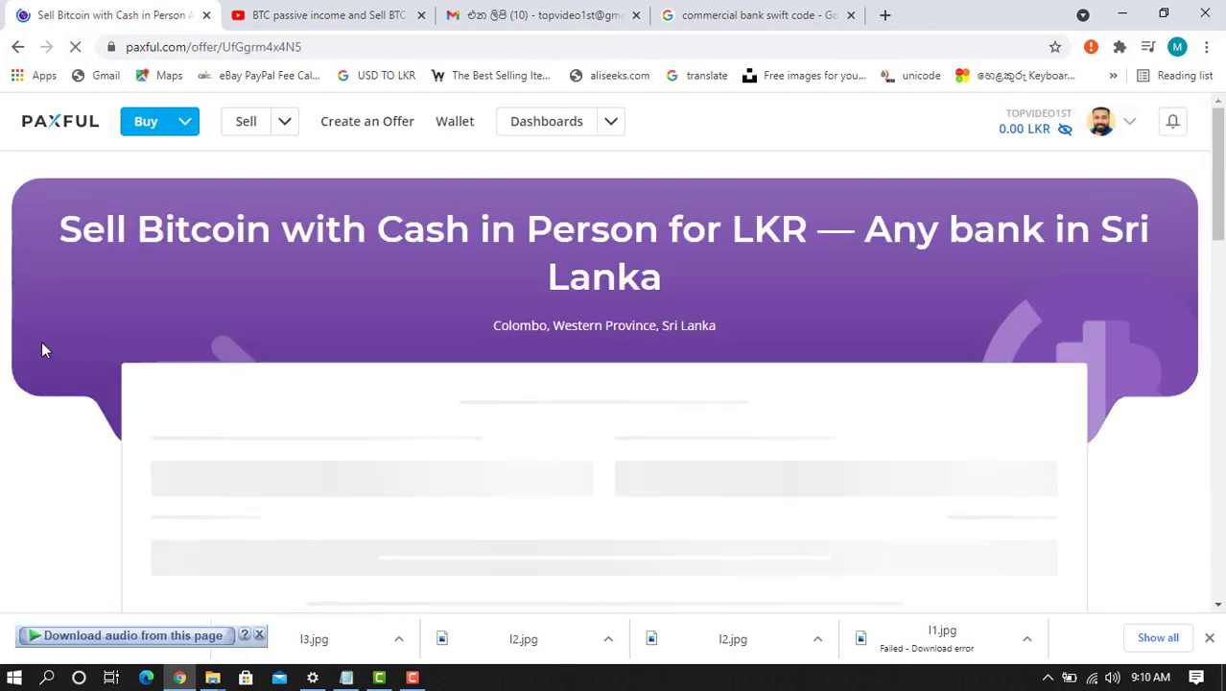
scroll(29, 345, down, 3)
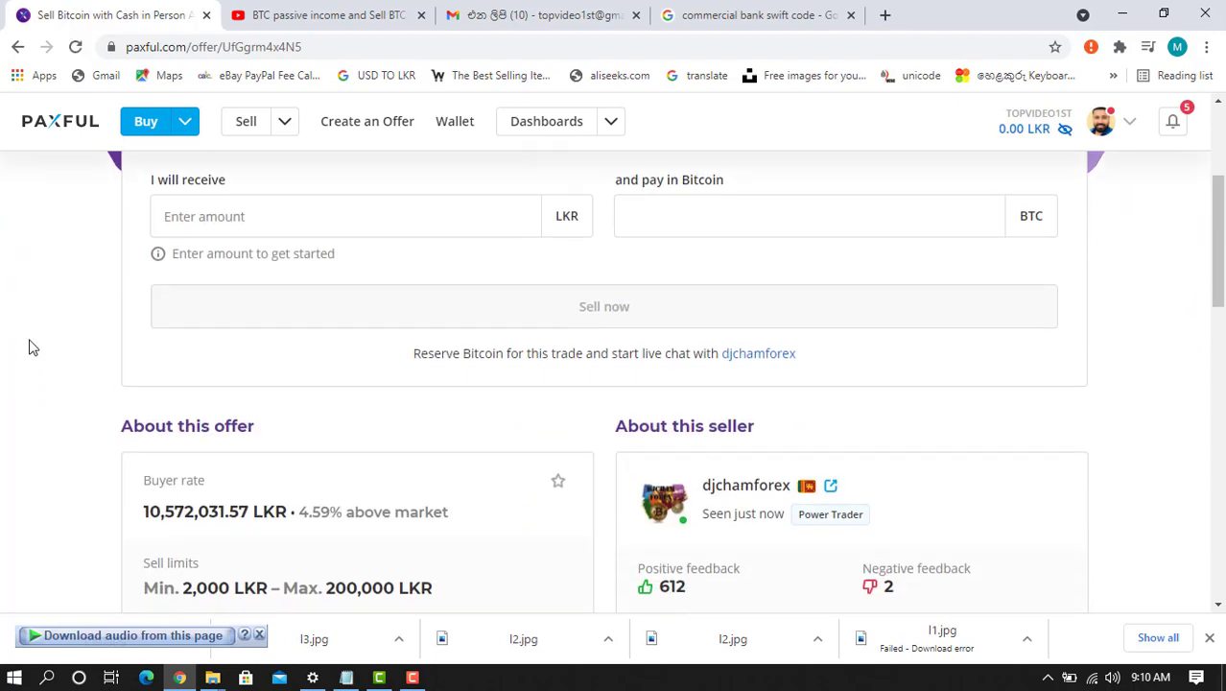
click(225, 216)
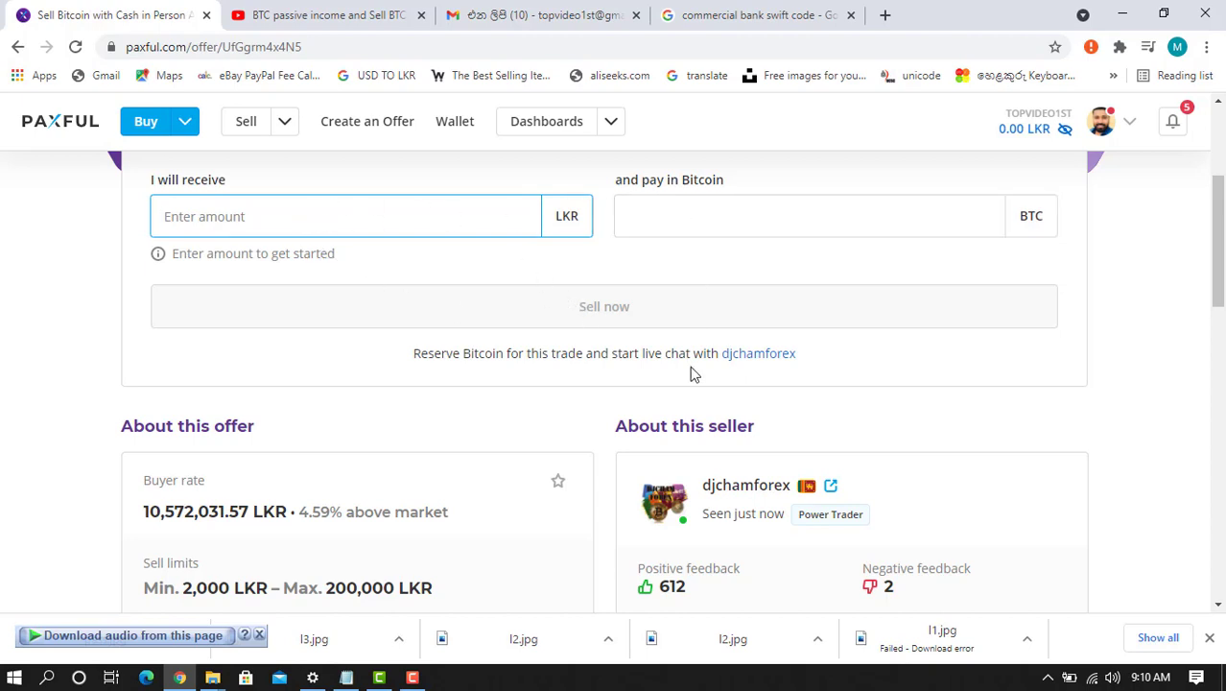
drag(413, 354, 704, 347)
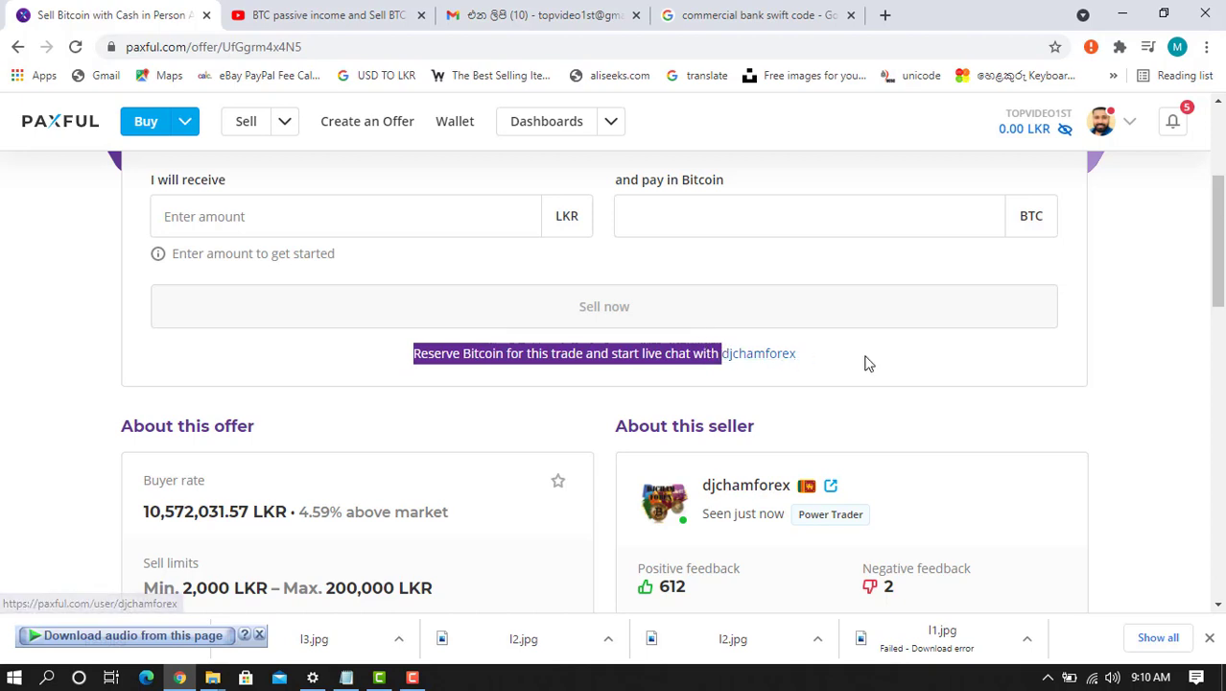
click(806, 363)
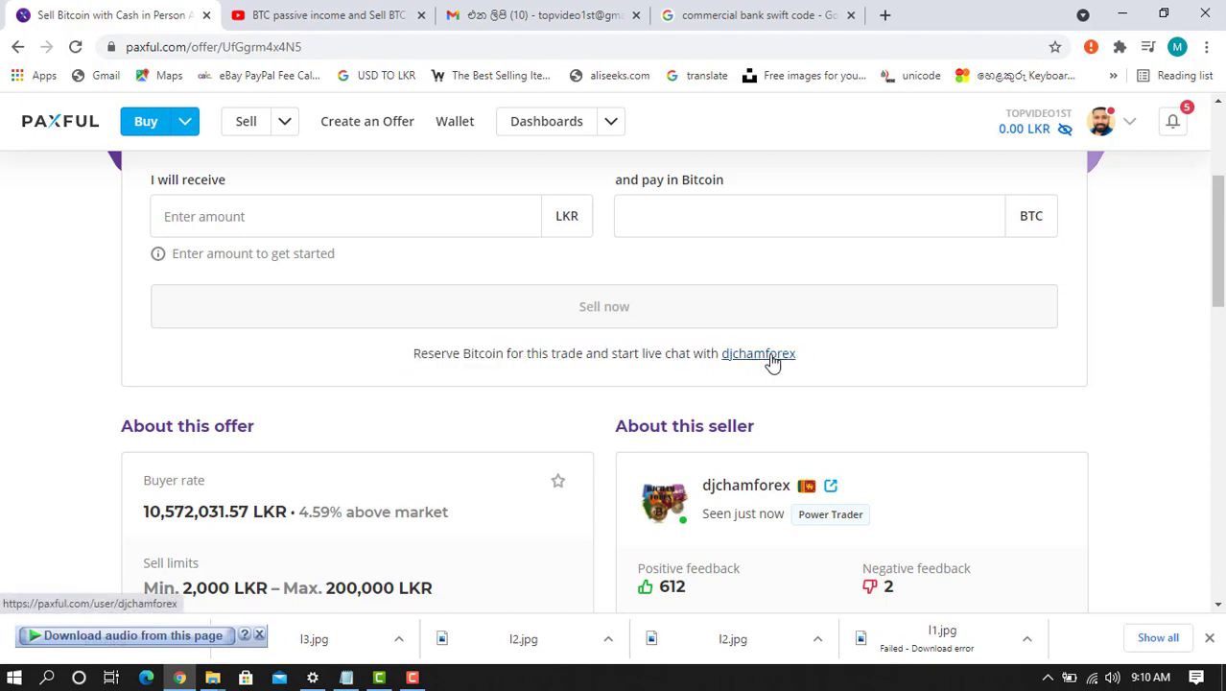